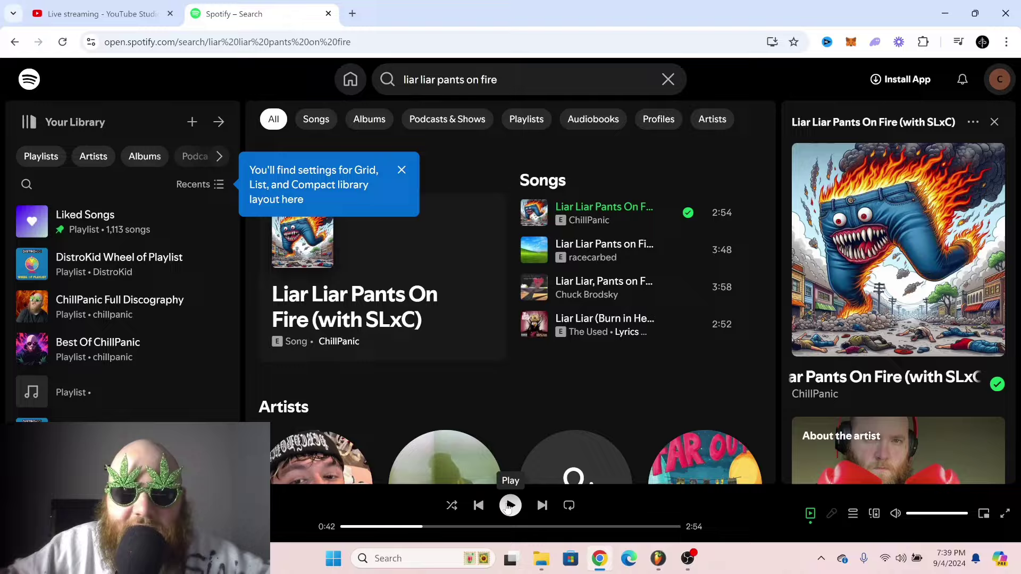
# Step: Resume 'Liar Liar Pants On Fire (with SLxC)' from Spotify's player bar
pyautogui.click(510, 505)
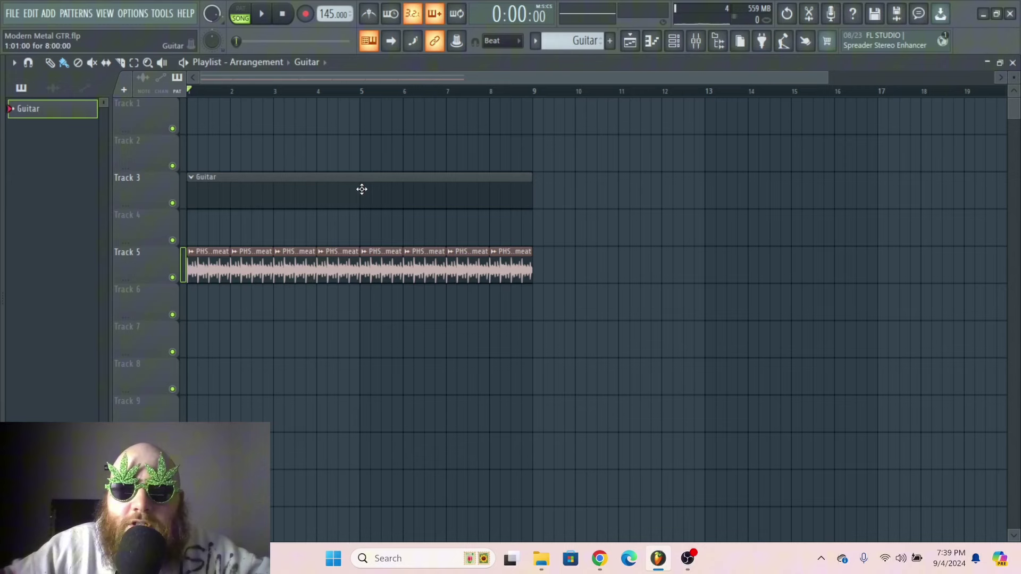
# Step: Insert a new Kontakt 7 instrument channel into the Guitar pattern
pyautogui.doubleClick(405, 191)
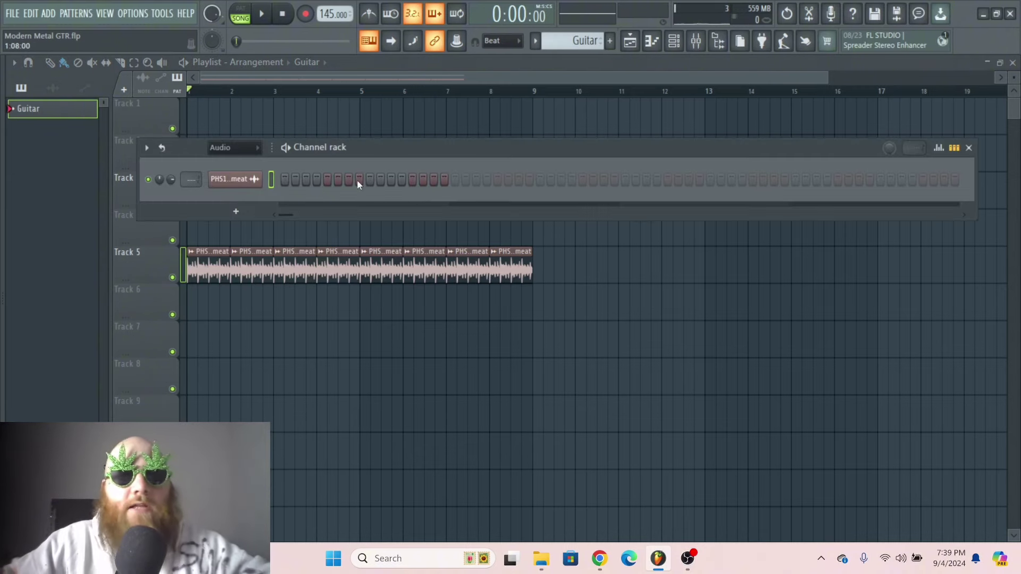
pyautogui.rightClick(255, 178)
pyautogui.click(429, 63)
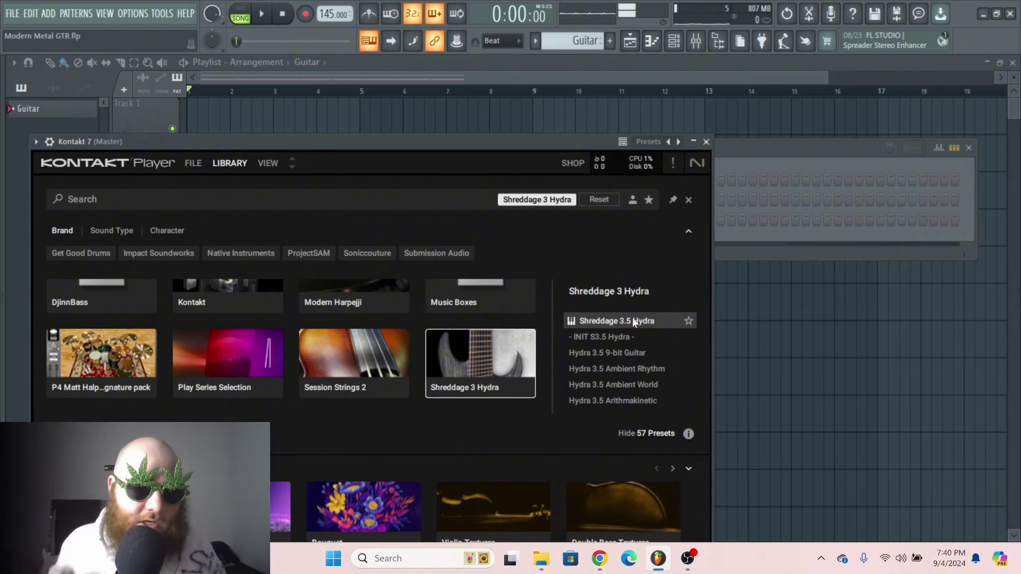
# Step: Load Shreddage 3.5 Hydra in Kontakt and toggle the fourth and third multi-tracking guitars
pyautogui.doubleClick(633, 321)
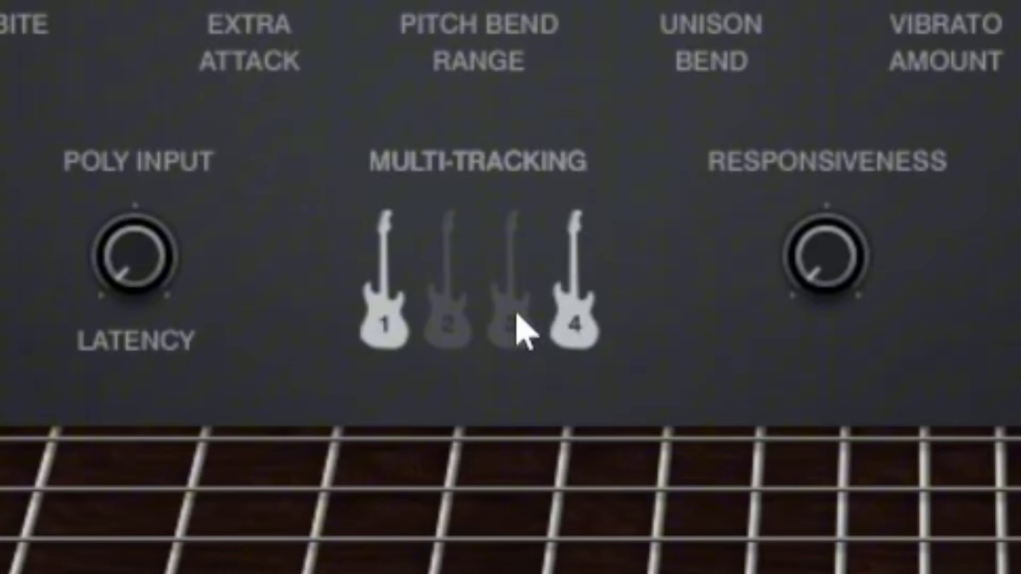
pyautogui.click(522, 331)
pyautogui.click(497, 338)
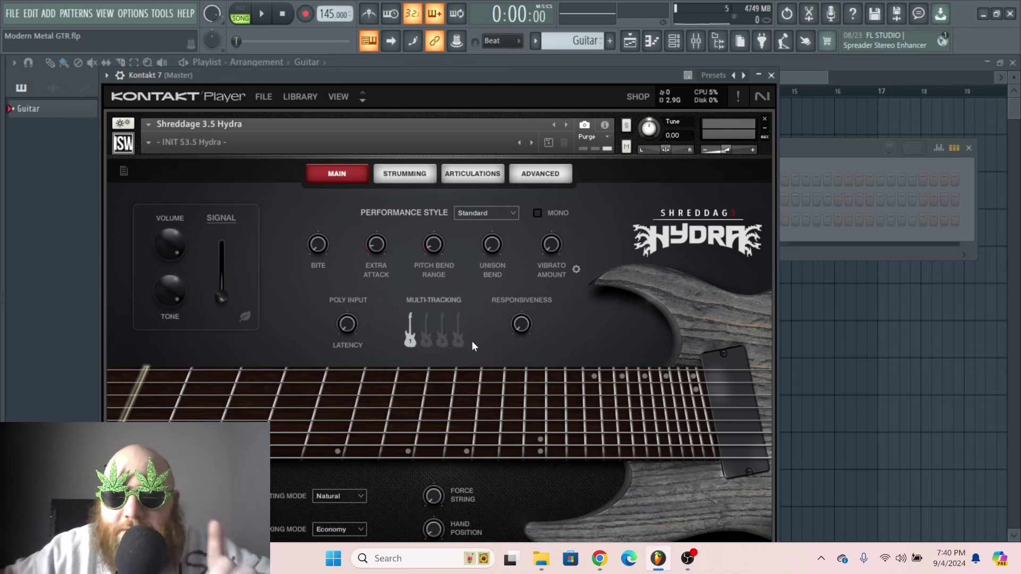
# Step: Load the Hydra 3.5 Modern Metal 2 preset and close the Kontakt window
pyautogui.click(149, 145)
pyautogui.scroll(-1, 230, 313)
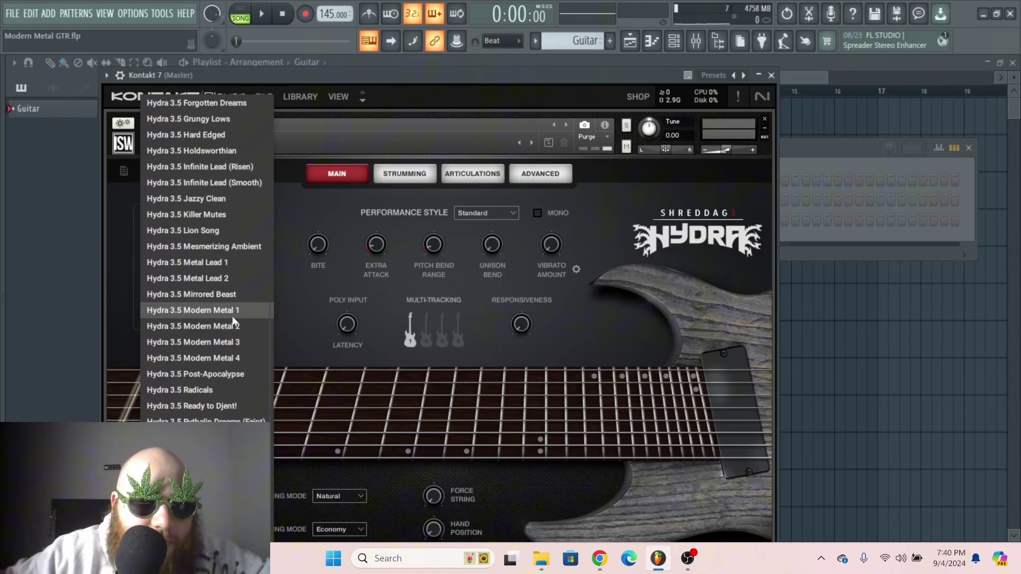
pyautogui.click(234, 327)
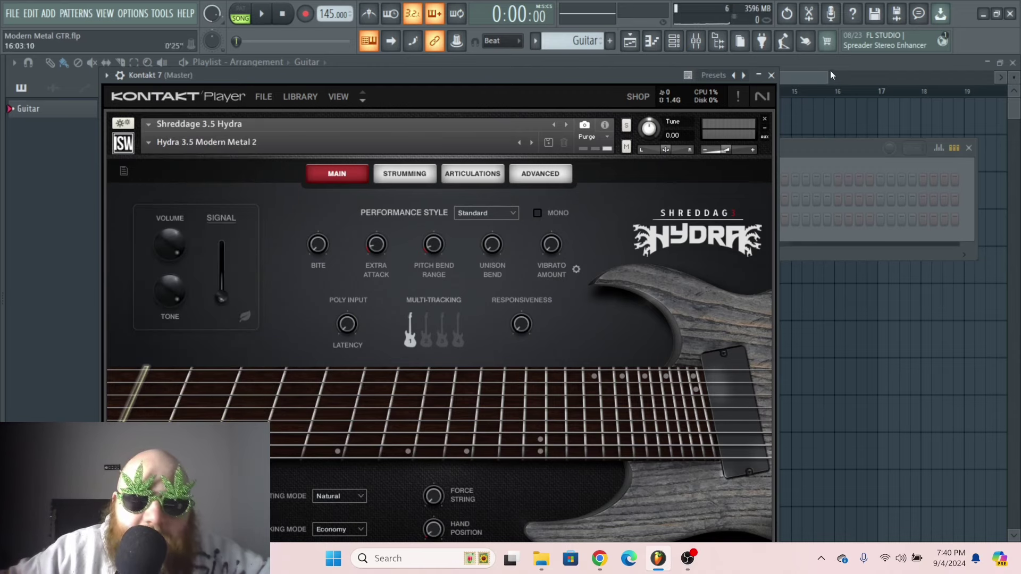
pyautogui.click(771, 75)
# Step: Place a D#1 note at the start of bar 1 in the Kontakt 7 piano roll
pyautogui.rightClick(235, 179)
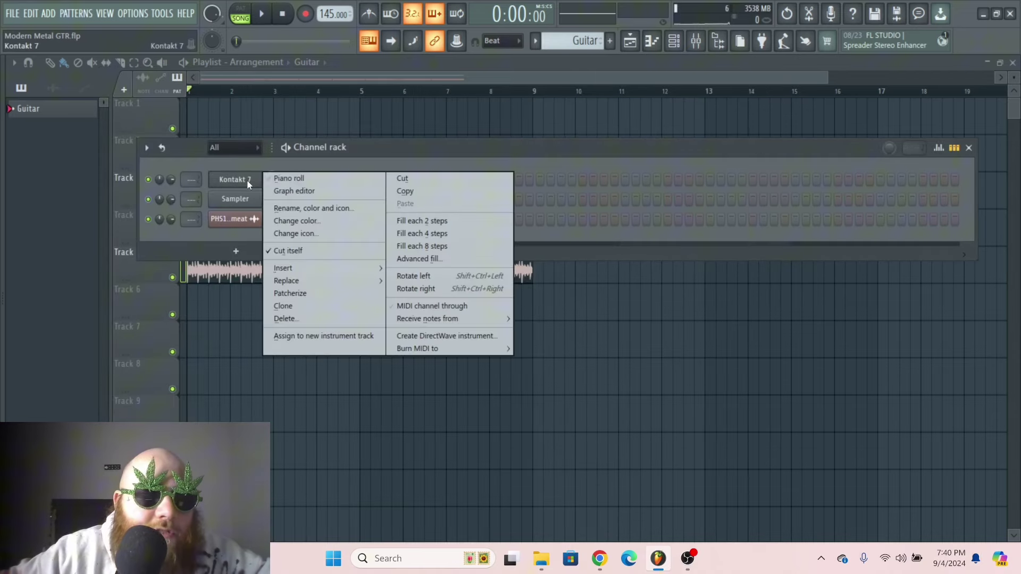
pyautogui.click(282, 178)
pyautogui.scroll(-2, 106, 360)
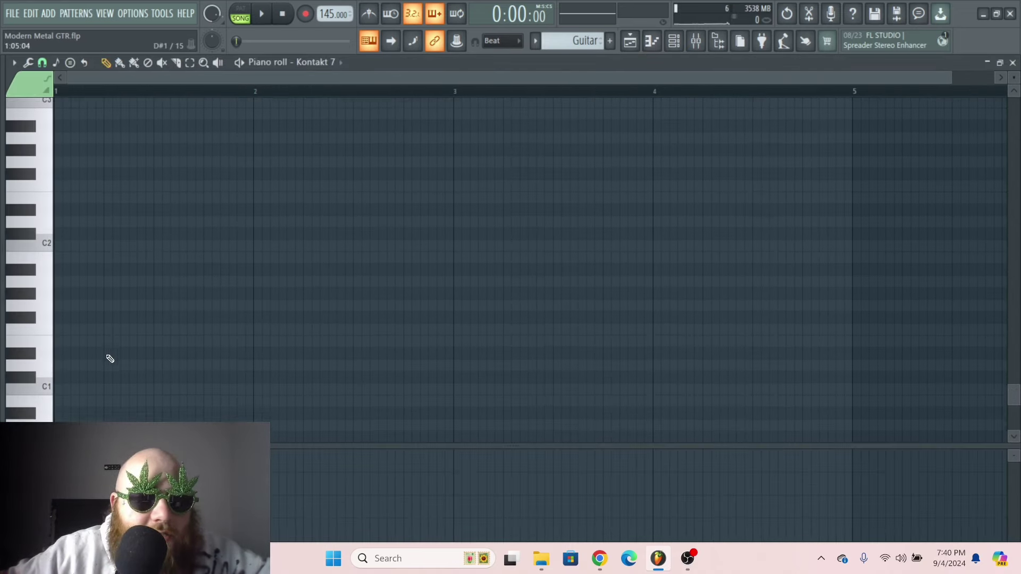
pyautogui.click(66, 355)
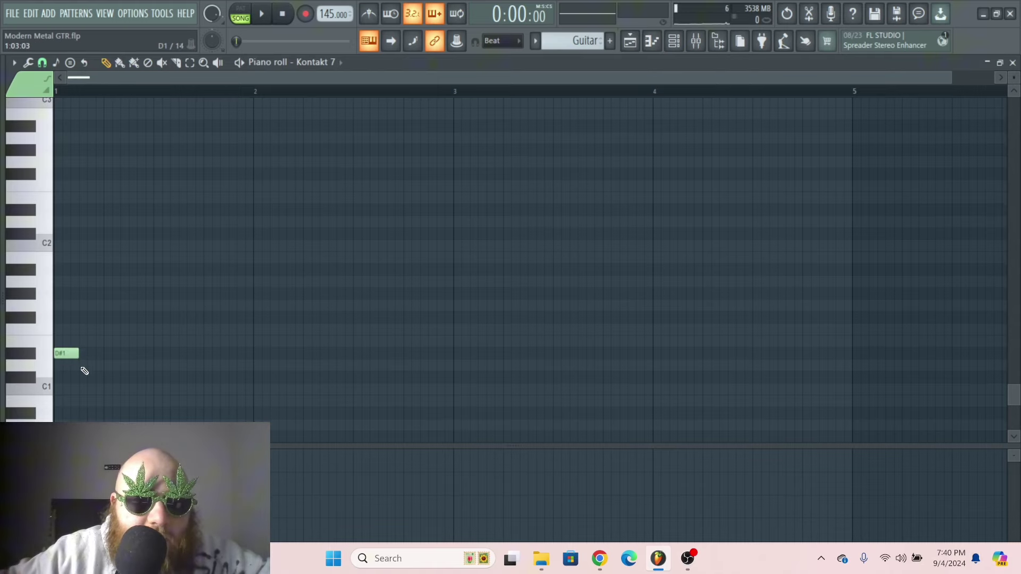
pyautogui.scroll(4, 72, 358)
pyautogui.press('F7')
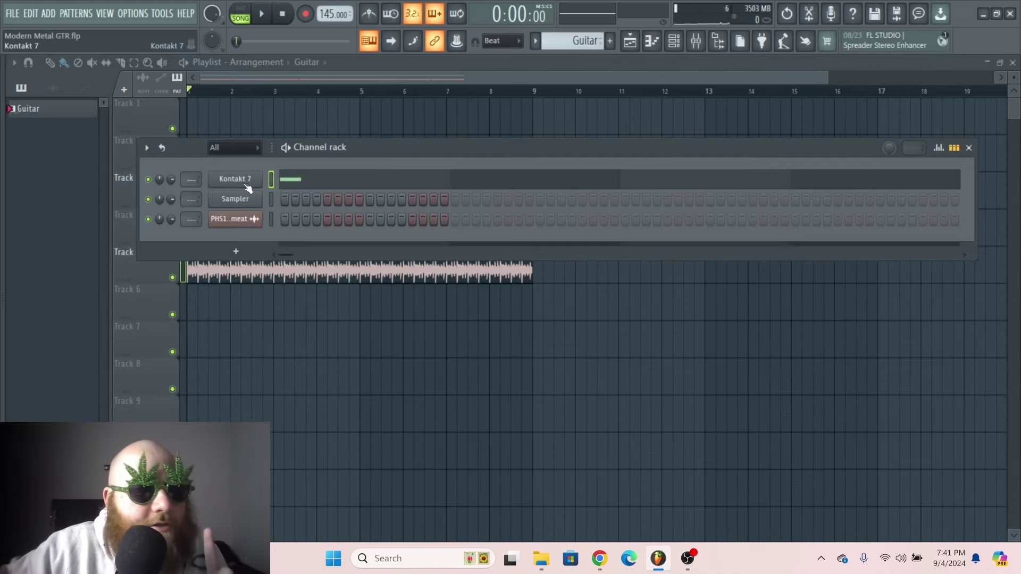
# Step: Draw one-bar notes B2, D3, E3 and D3 across bars 1–4
pyautogui.click(248, 188)
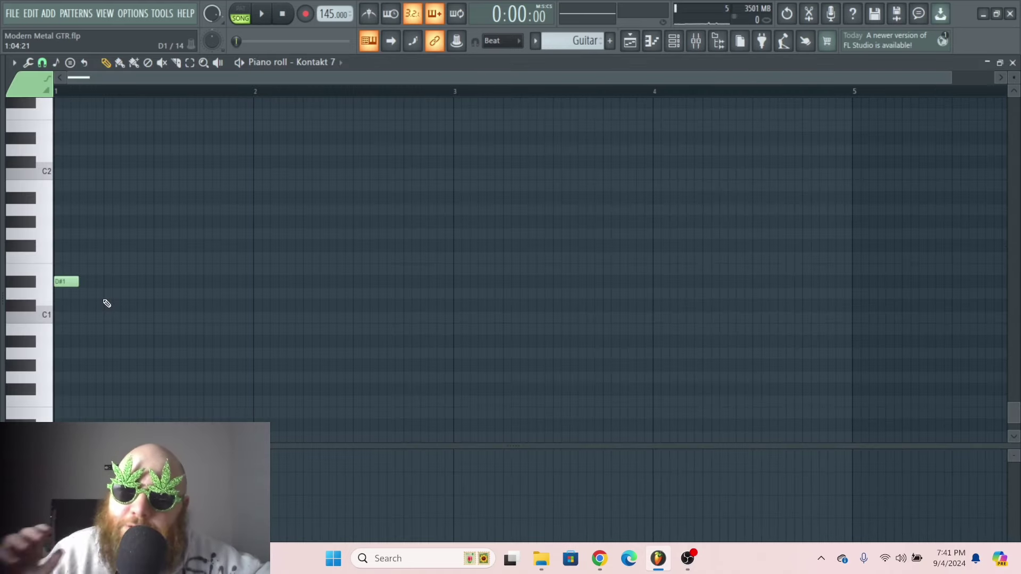
pyautogui.scroll(6, 80, 289)
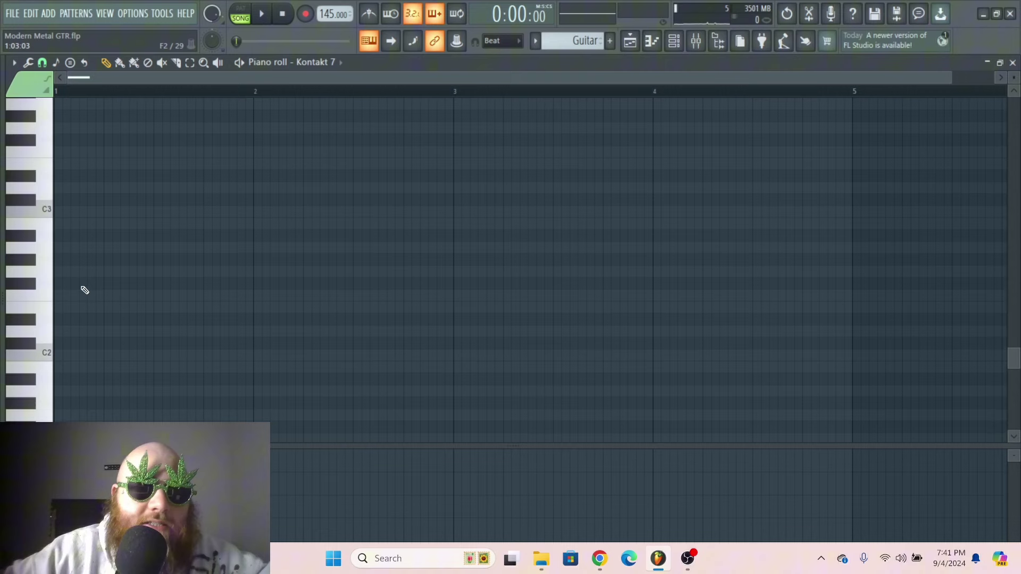
pyautogui.scroll(2, 117, 237)
pyautogui.click(114, 329)
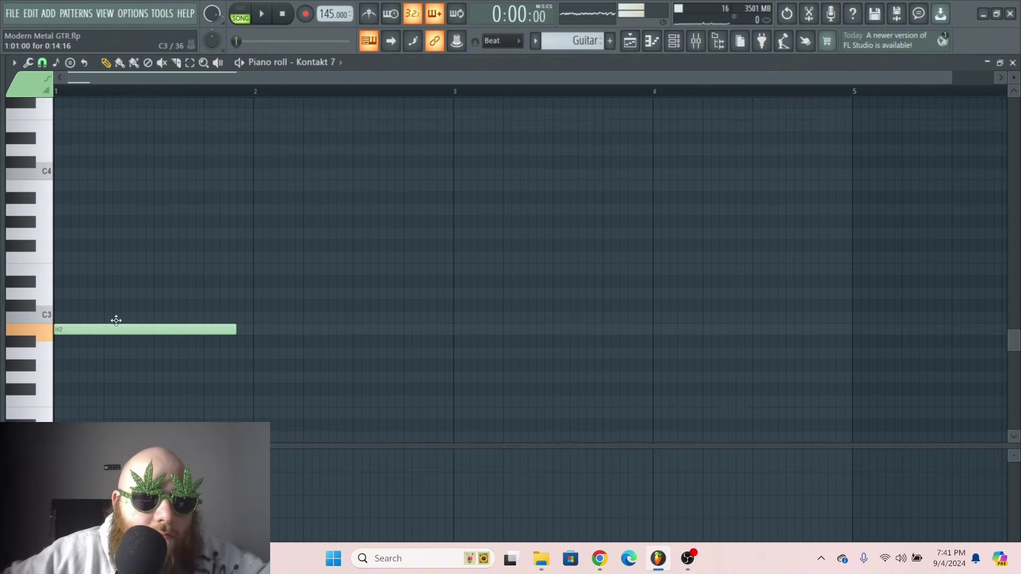
pyautogui.click(249, 293)
pyautogui.click(456, 270)
pyautogui.click(653, 293)
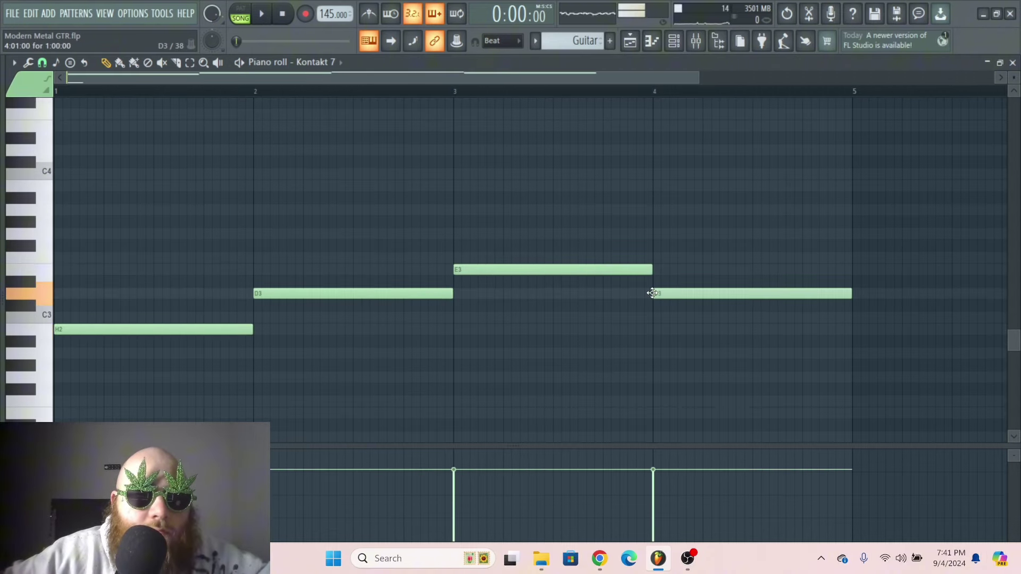
pyautogui.press('F5')
# Step: Switch Hydra's multi-tracking to only the second guitar
pyautogui.click(674, 41)
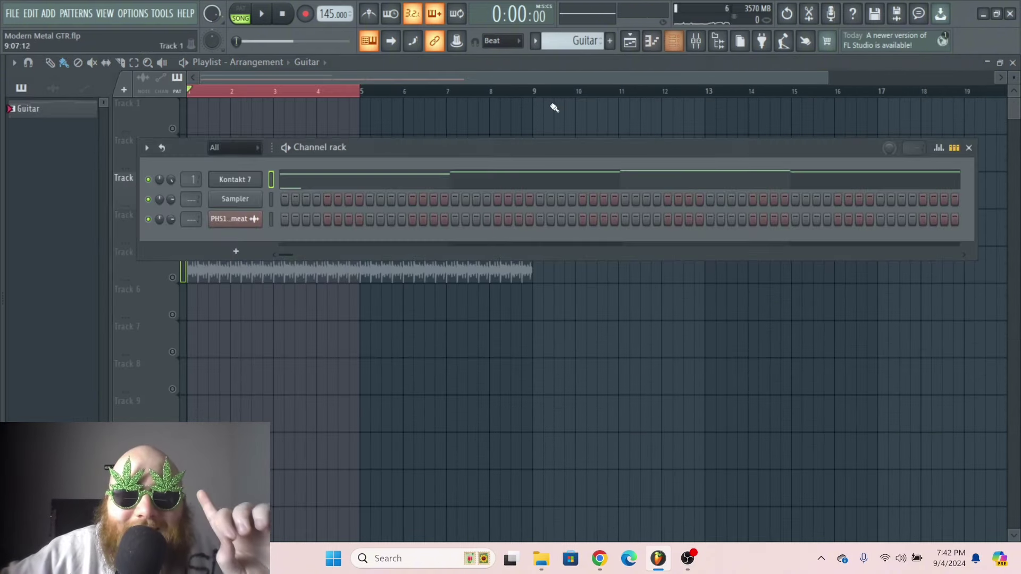
pyautogui.click(235, 180)
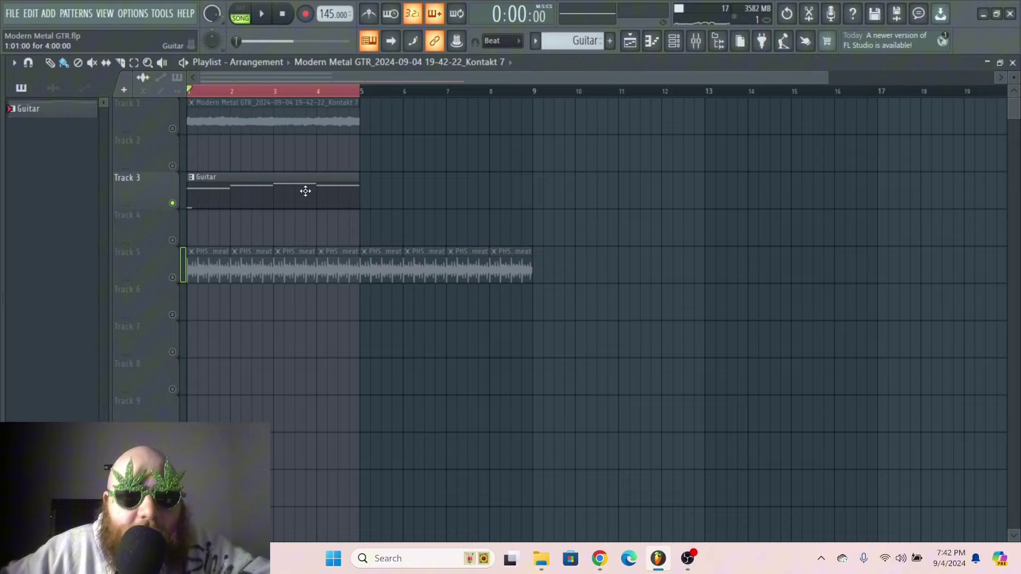
pyautogui.click(674, 41)
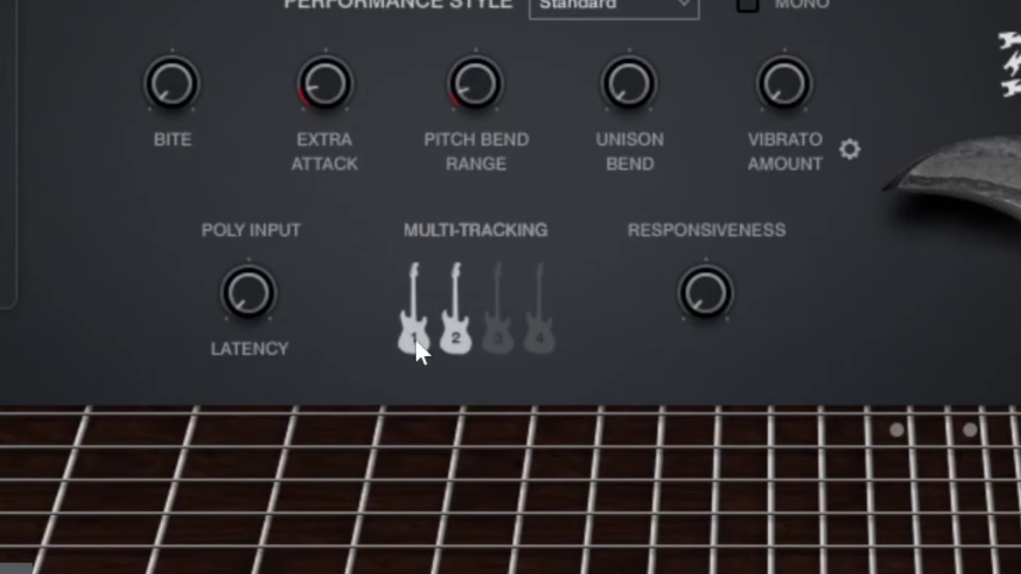
pyautogui.click(416, 336)
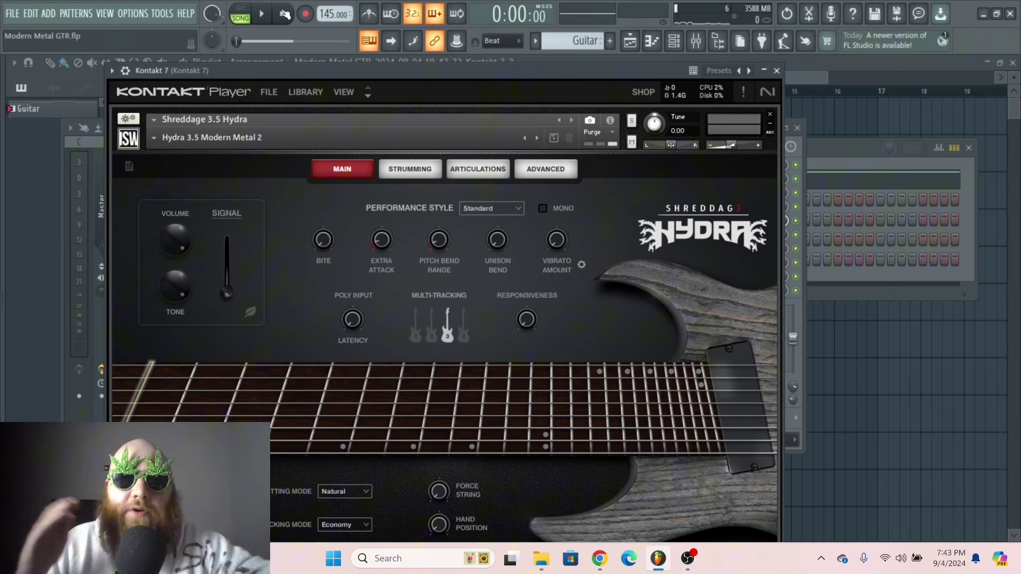
# Step: Render the Kontakt 7 mixer track as a 16-bit integer WAV
pyautogui.press('F9')
pyautogui.hotkey('ctrl', 'alt', 'r')
pyautogui.click(457, 247)
pyautogui.click(458, 256)
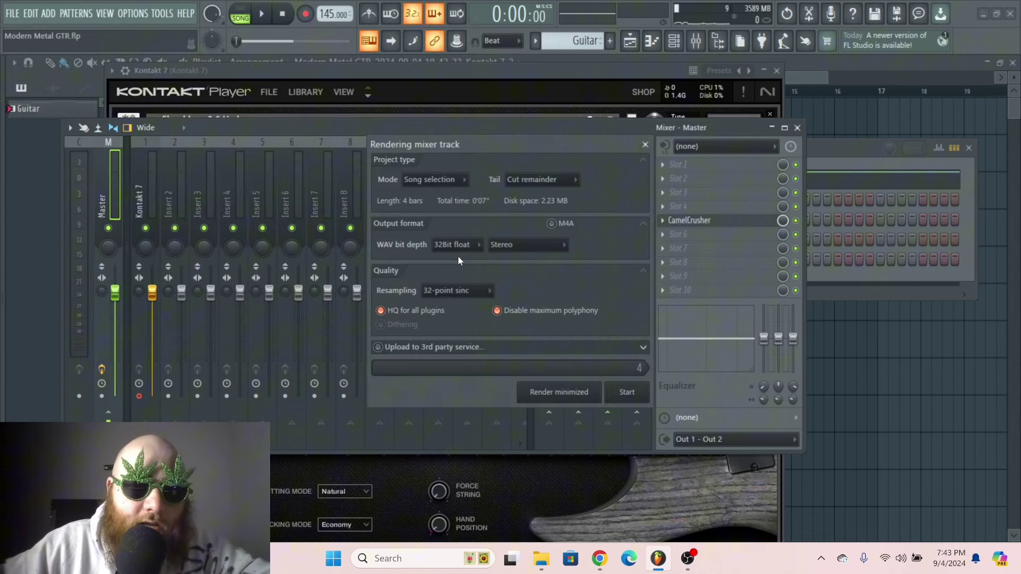
pyautogui.click(457, 244)
pyautogui.click(456, 258)
pyautogui.click(627, 392)
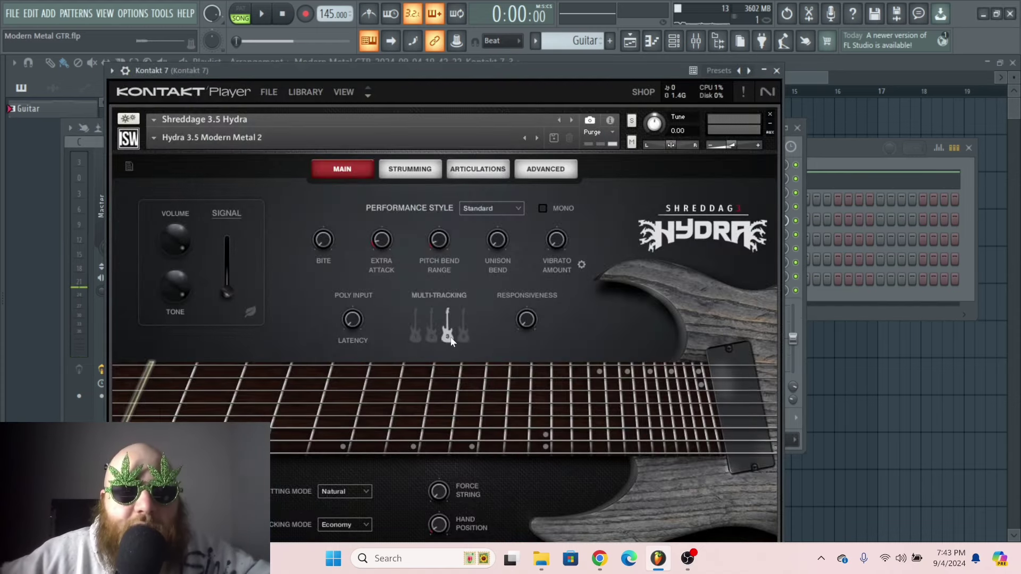
# Step: Arm the Kontakt 7 insert for a new file and render another 16-bit take
pyautogui.press('F9')
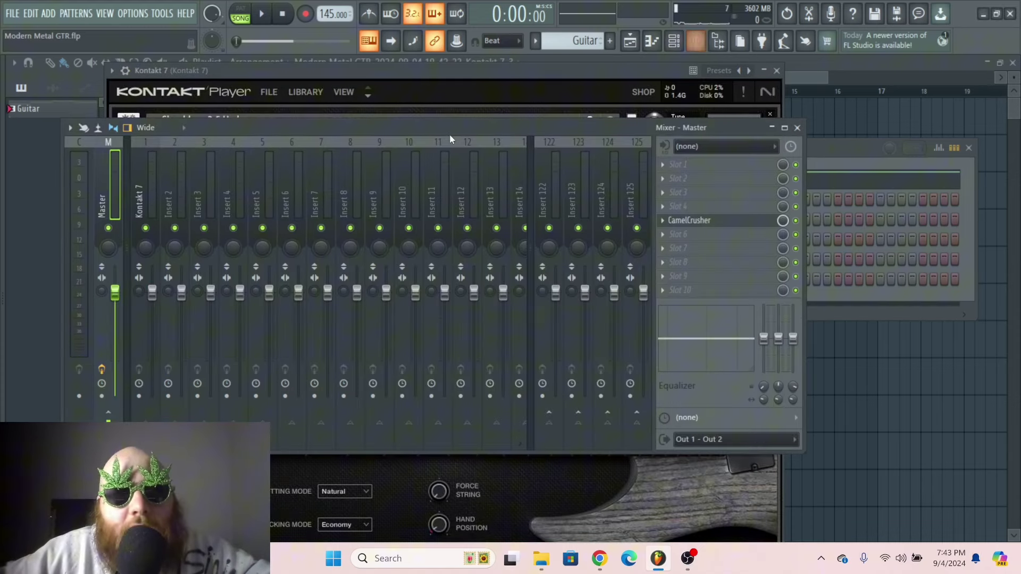
pyautogui.click(146, 190)
pyautogui.click(139, 397)
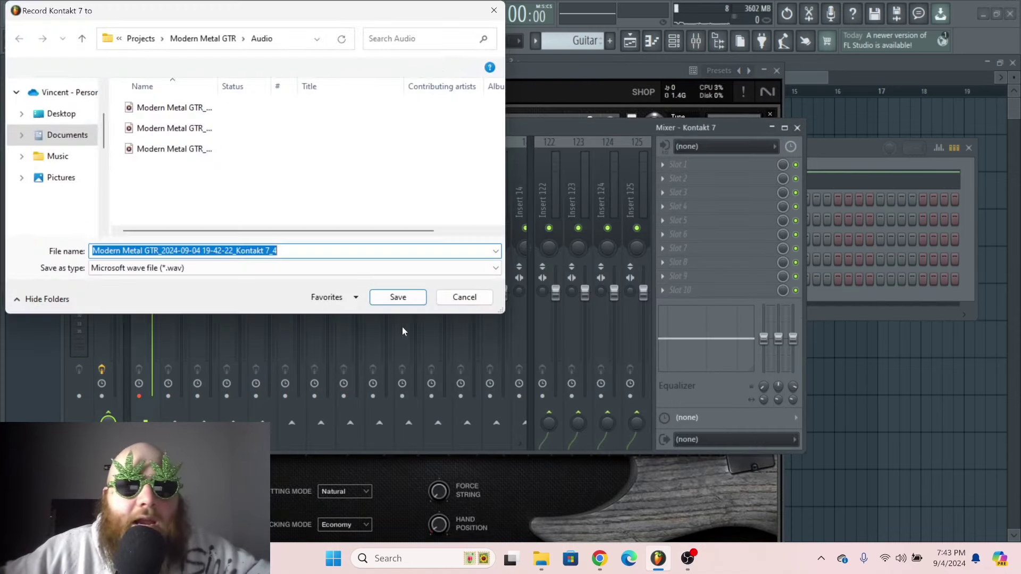
pyautogui.click(398, 297)
pyautogui.hotkey('ctrl', 'alt', 'r')
pyautogui.click(456, 245)
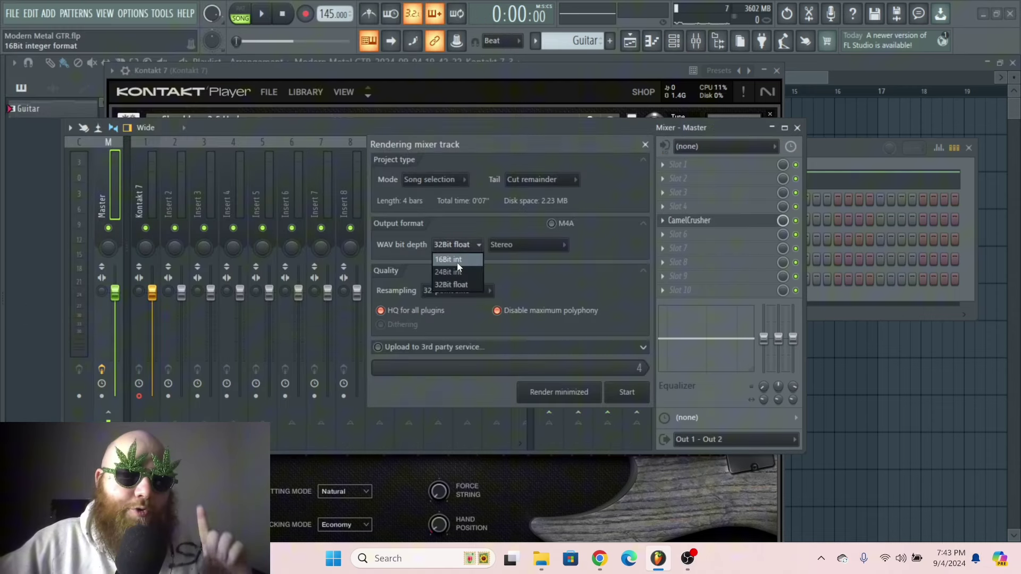
pyautogui.click(448, 259)
pyautogui.click(628, 392)
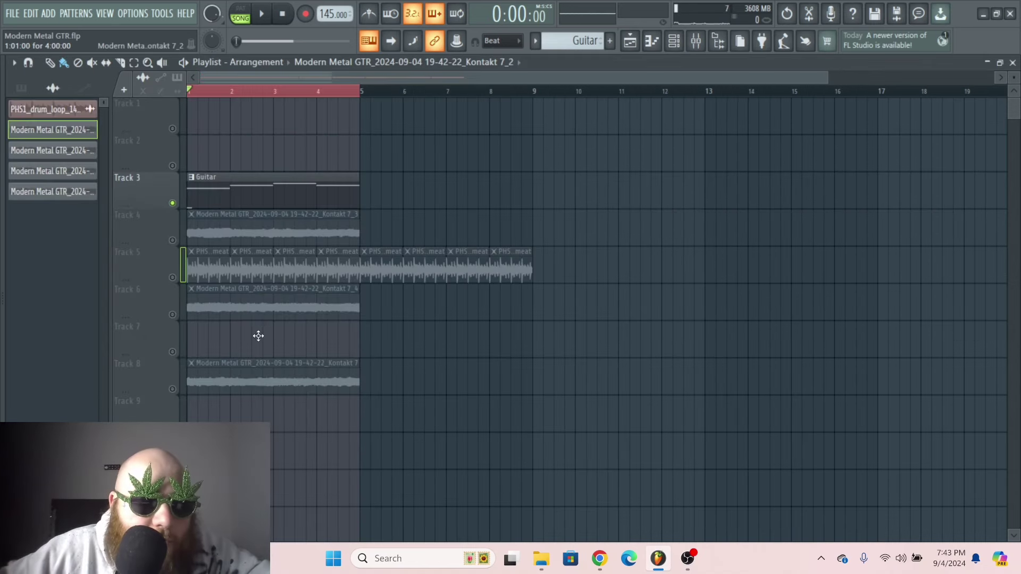
# Step: Move Kontakt 7_3 to Track 9 and Kontakt 7_2 to Track 7, then unmute Tracks 6–9
pyautogui.click(258, 335)
pyautogui.moveTo(254, 237); pyautogui.dragTo(254, 415)
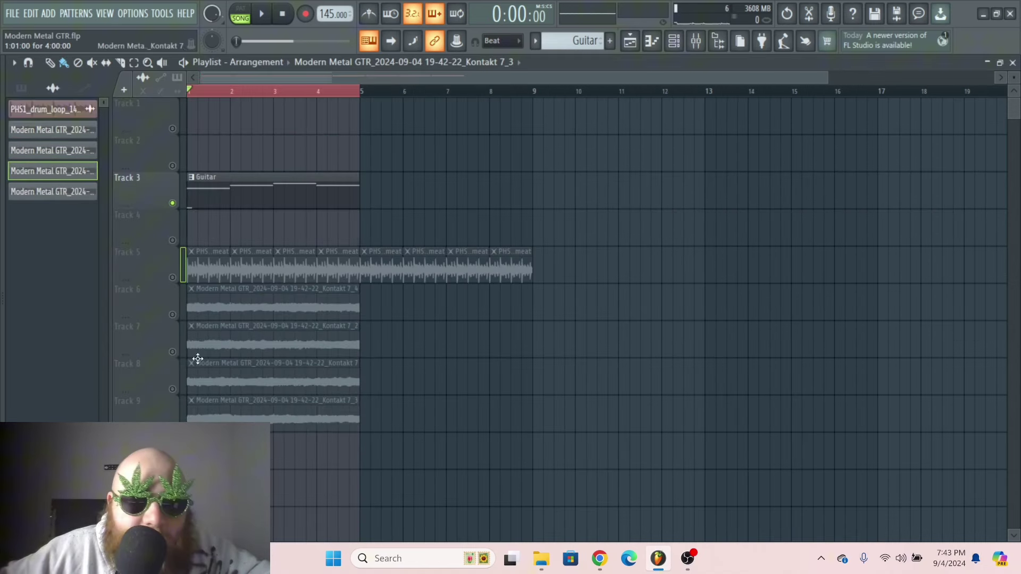
pyautogui.click(172, 314)
pyautogui.click(173, 352)
pyautogui.click(172, 389)
pyautogui.click(173, 426)
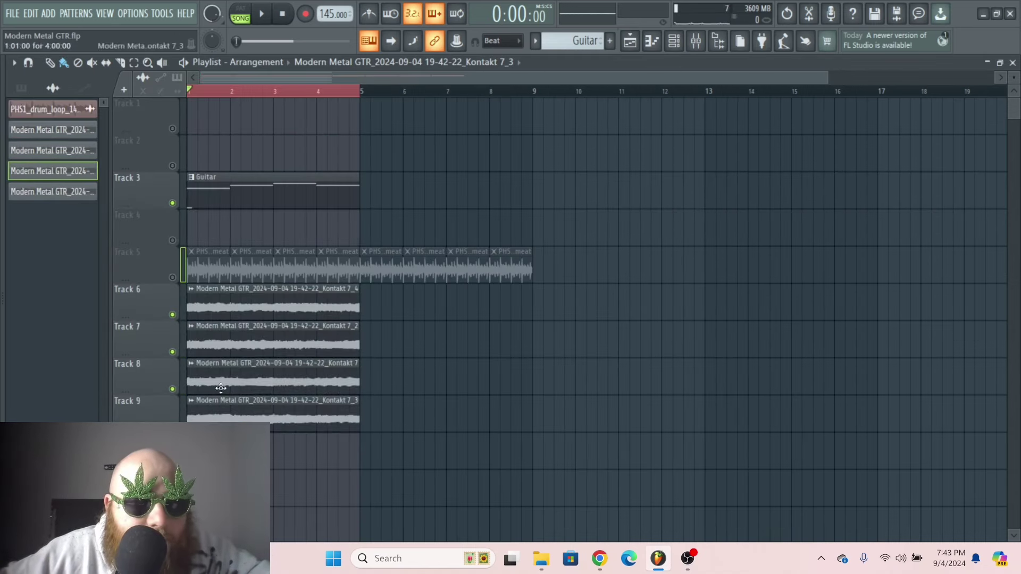
# Step: Inspect the clip settings of Kontakt 7_4, Kontakt 7_2, Kontakt 7 and Kontakt 7_3
pyautogui.doubleClick(290, 306)
pyautogui.click(466, 210)
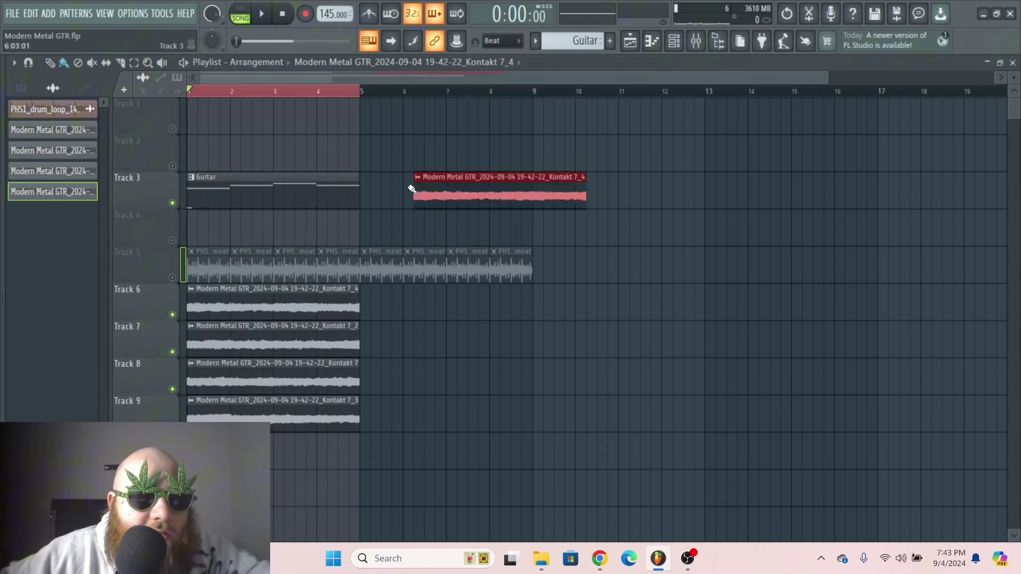
pyautogui.doubleClick(347, 327)
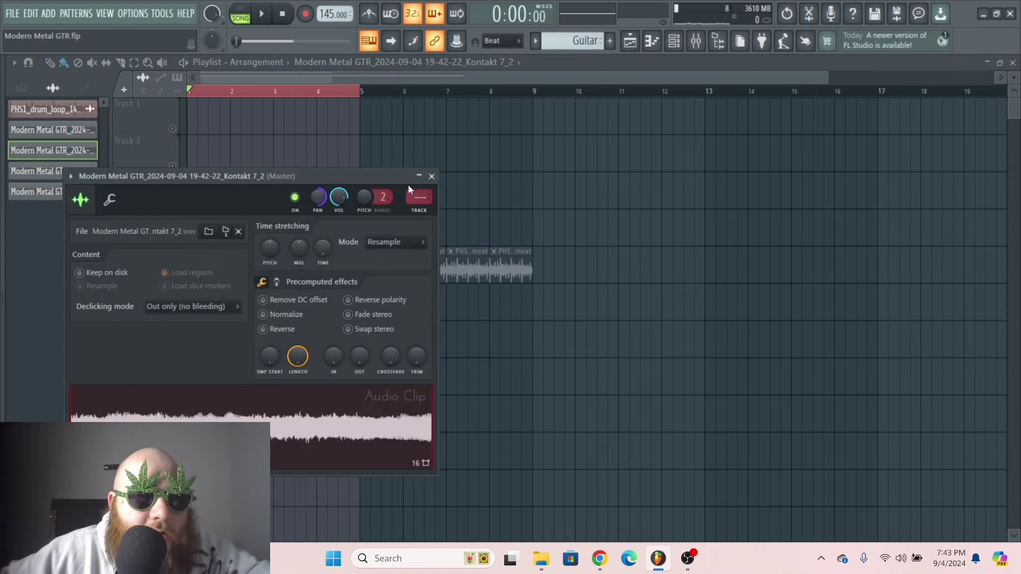
pyautogui.press('Up')
pyautogui.click(289, 410)
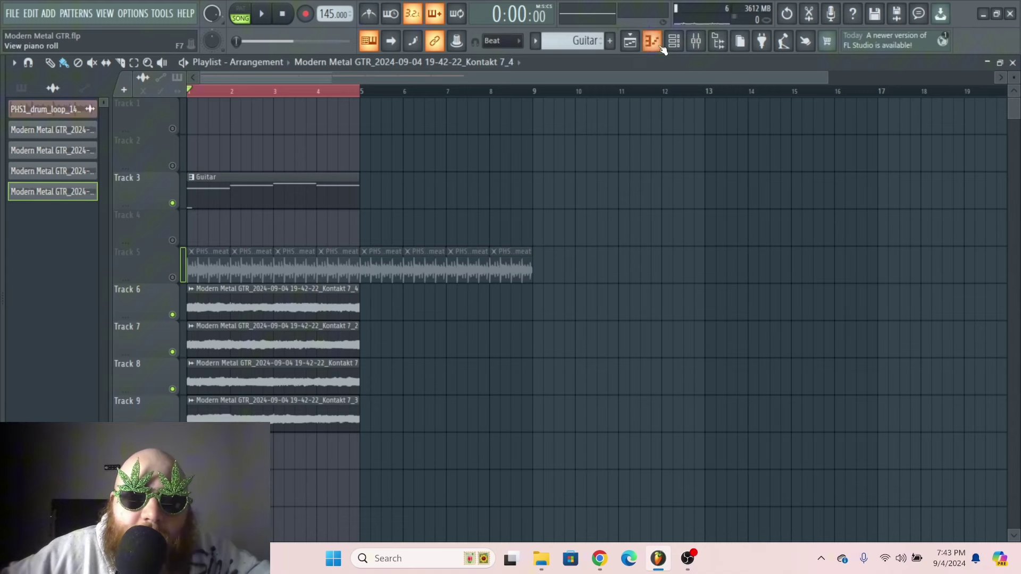
# Step: Check the channel rack and the options for mixer insert 2
pyautogui.press('F6')
pyautogui.press('F9')
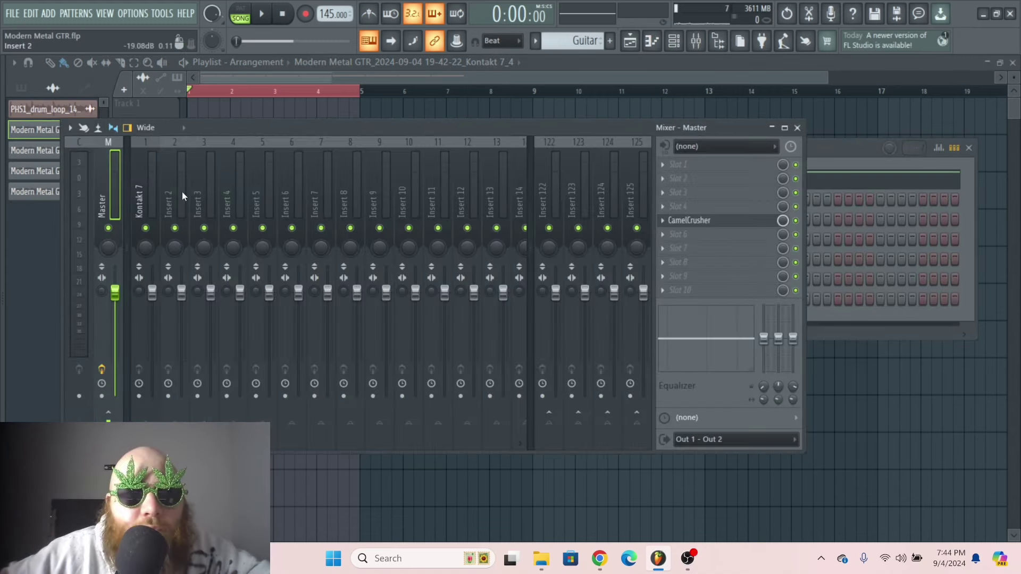
pyautogui.click(169, 189)
pyautogui.rightClick(170, 189)
pyautogui.press('F5')
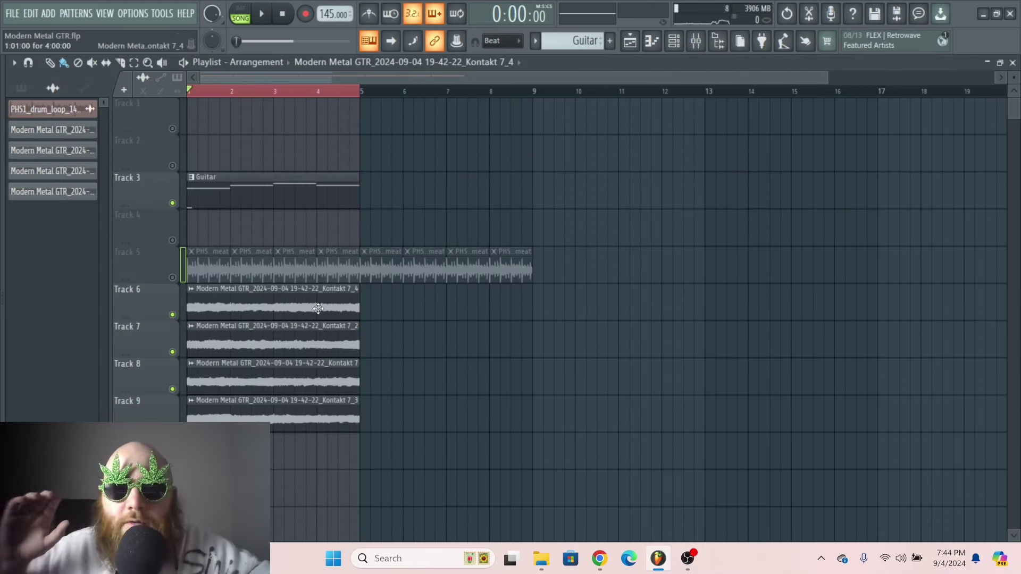
# Step: Audition the four stacked guitar tracks and select the Kontakt 7 mixer insert
pyautogui.press('space')
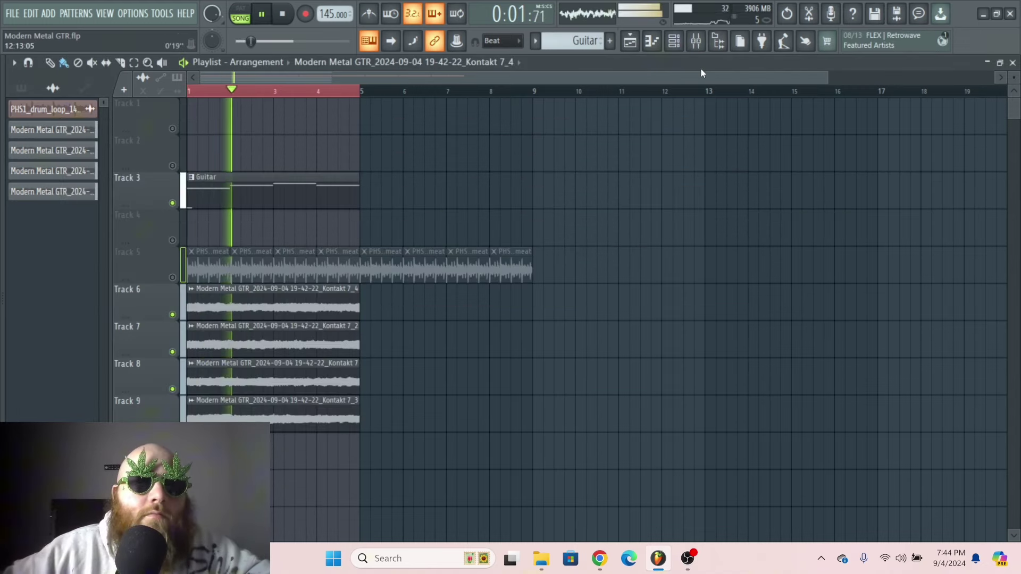
pyautogui.press('space')
pyautogui.press('F9')
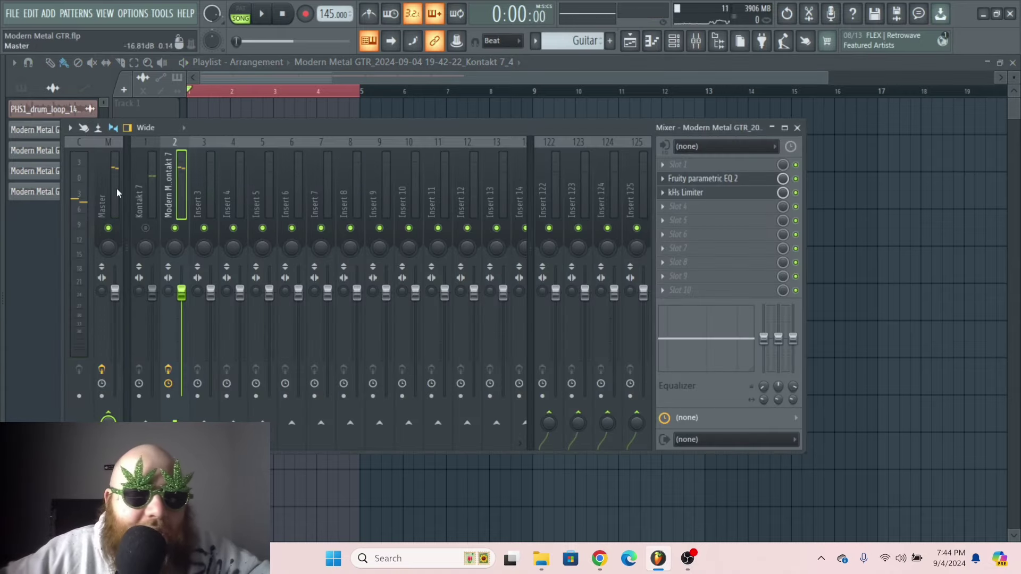
pyautogui.click(149, 213)
pyautogui.press('F9')
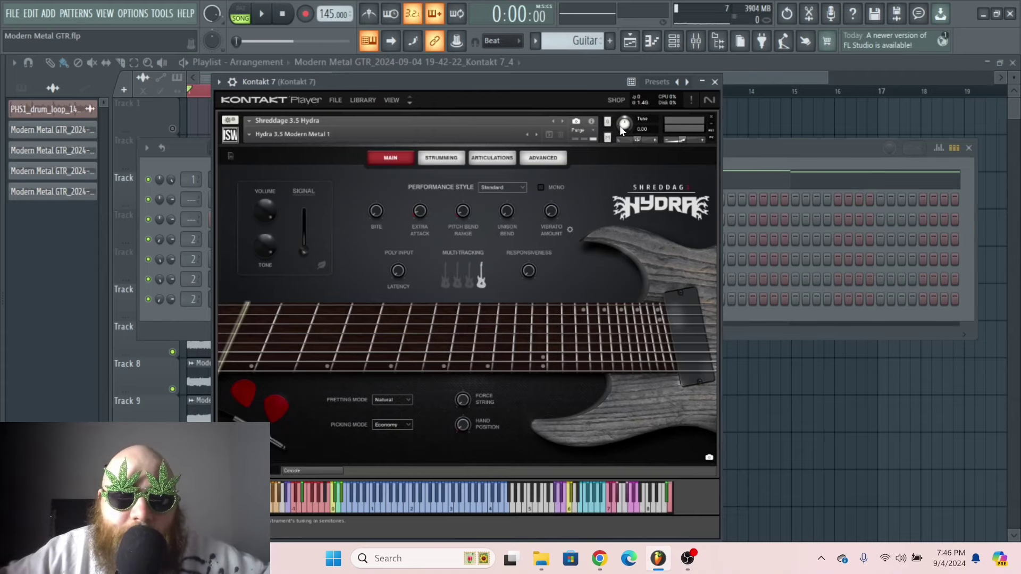
# Step: Set Hydra's Tune to 5.00 and its Advanced Transpose to -5 semitones
pyautogui.moveTo(621, 125); pyautogui.dragTo(623, 103)
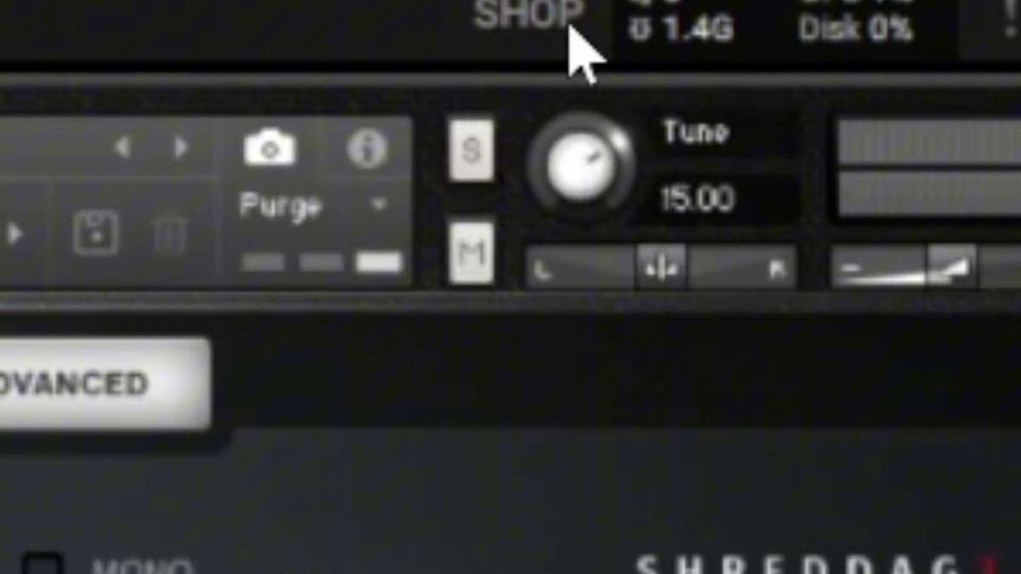
pyautogui.moveTo(571, 27); pyautogui.dragTo(565, 119)
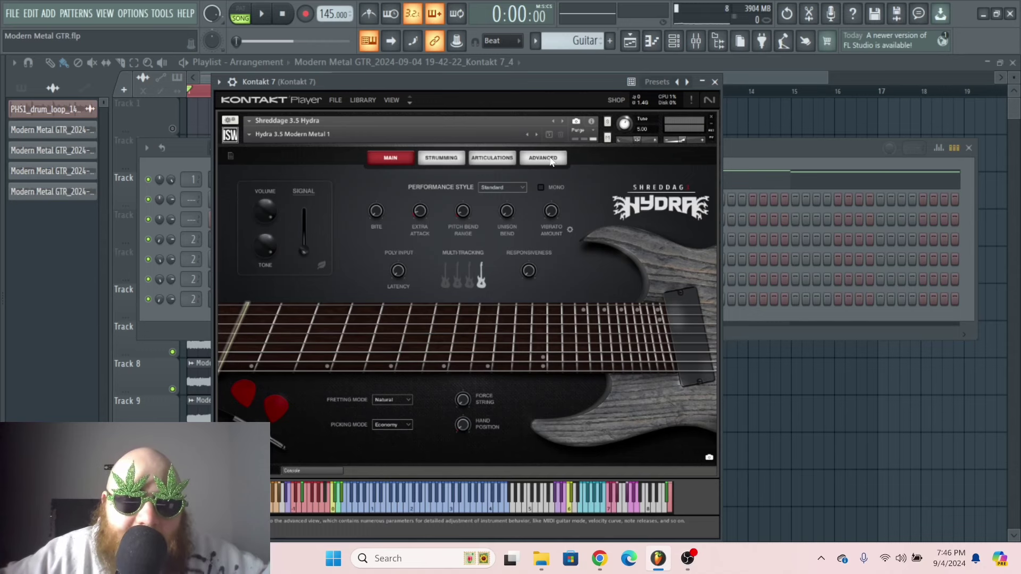
pyautogui.click(551, 159)
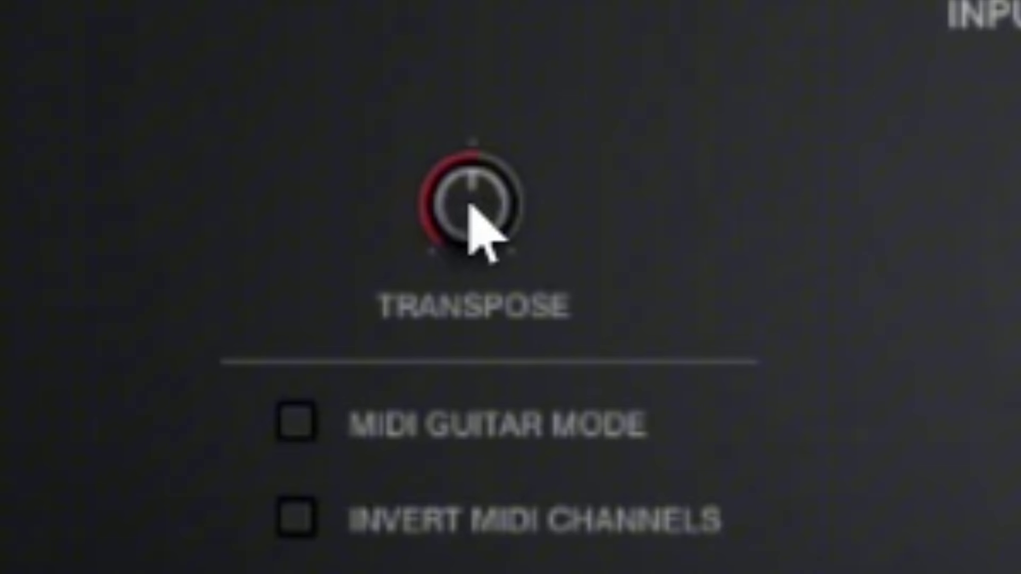
pyautogui.moveTo(468, 206); pyautogui.dragTo(494, 335)
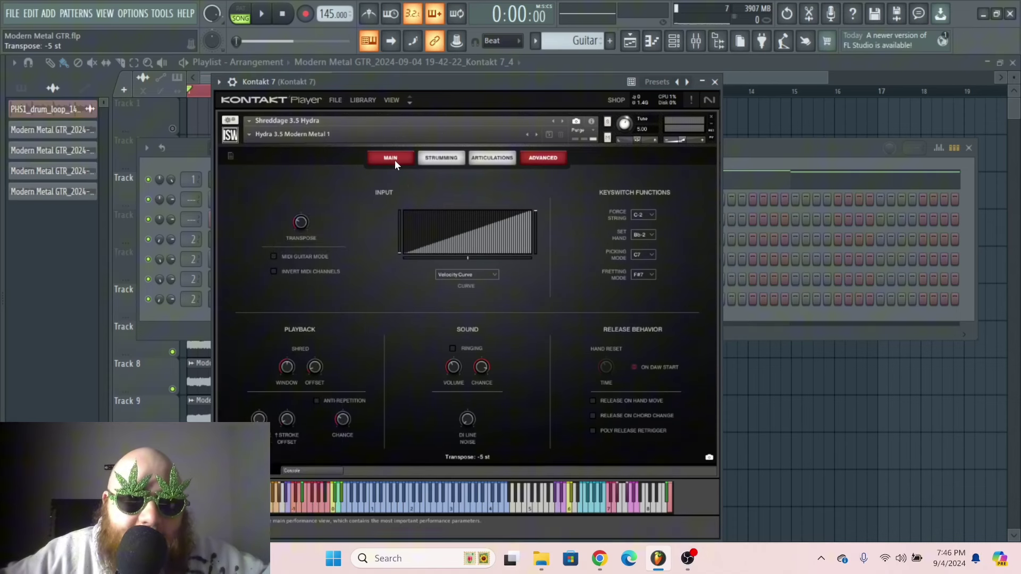
pyautogui.click(394, 161)
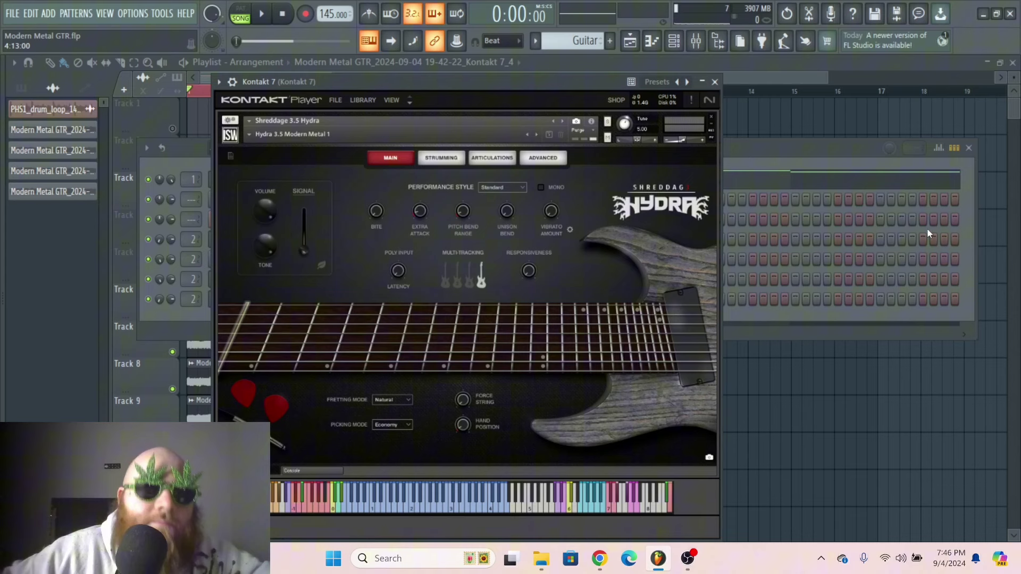
# Step: Close and reopen the Kontakt 7 window, moving it slightly higher
pyautogui.press('Escape')
pyautogui.click(468, 190)
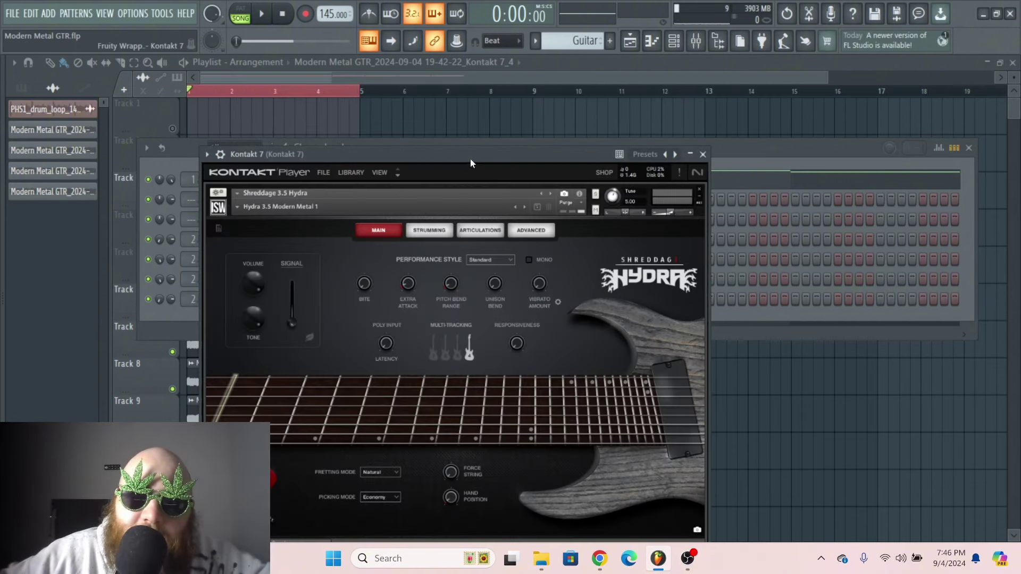
pyautogui.moveTo(471, 162); pyautogui.dragTo(475, 137)
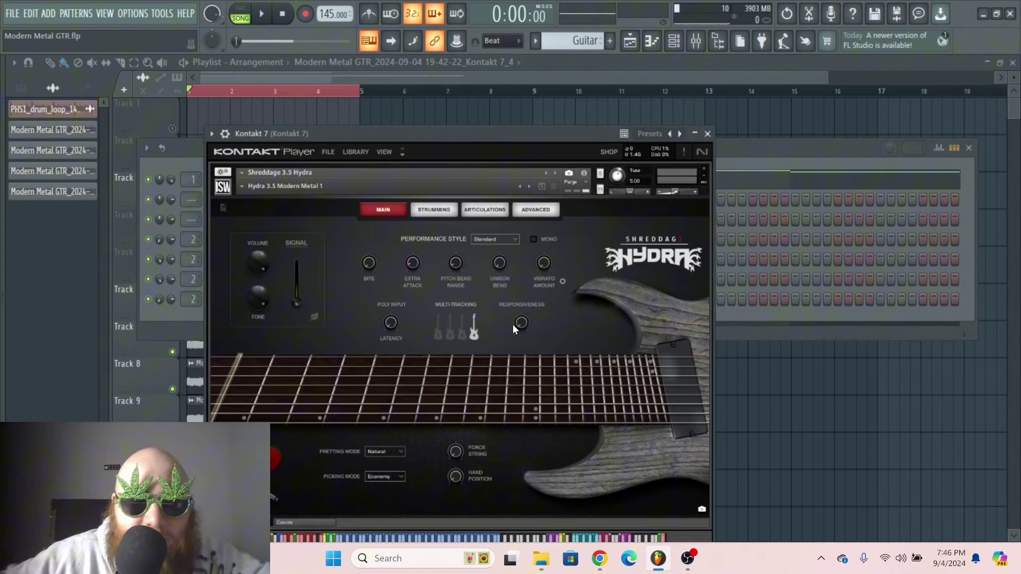
# Step: Enable all four multi-tracked guitars and render the Kontakt 7 insert to a new audio file
pyautogui.click(456, 325)
pyautogui.moveTo(468, 139); pyautogui.dragTo(438, 281)
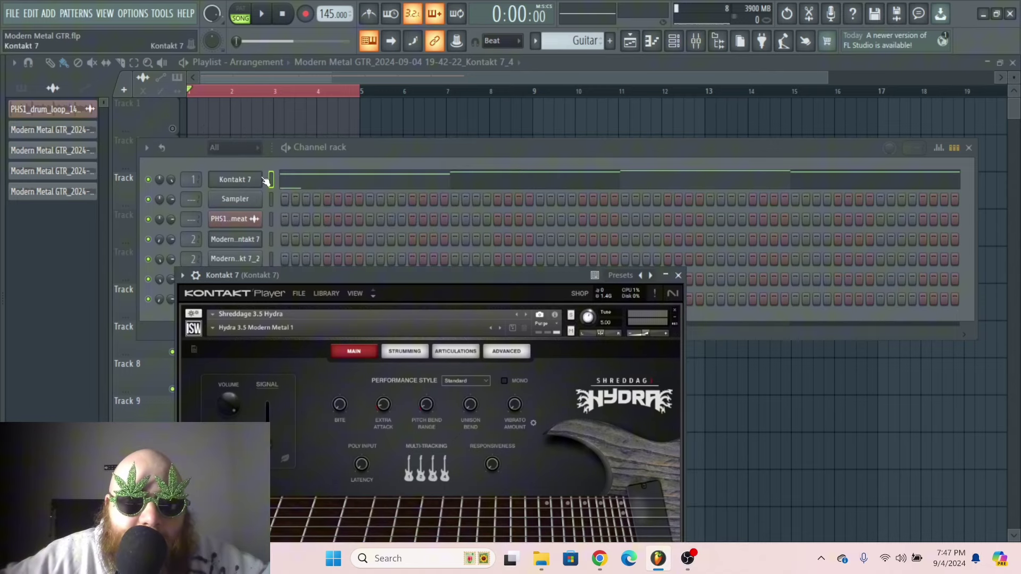
pyautogui.click(173, 183)
pyautogui.press('space')
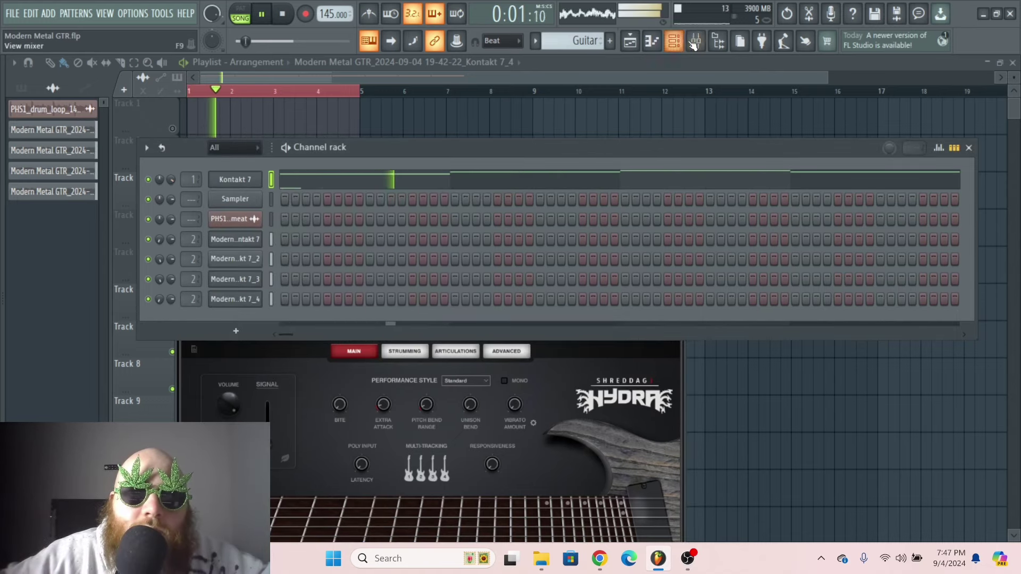
pyautogui.press('F9')
pyautogui.click(139, 396)
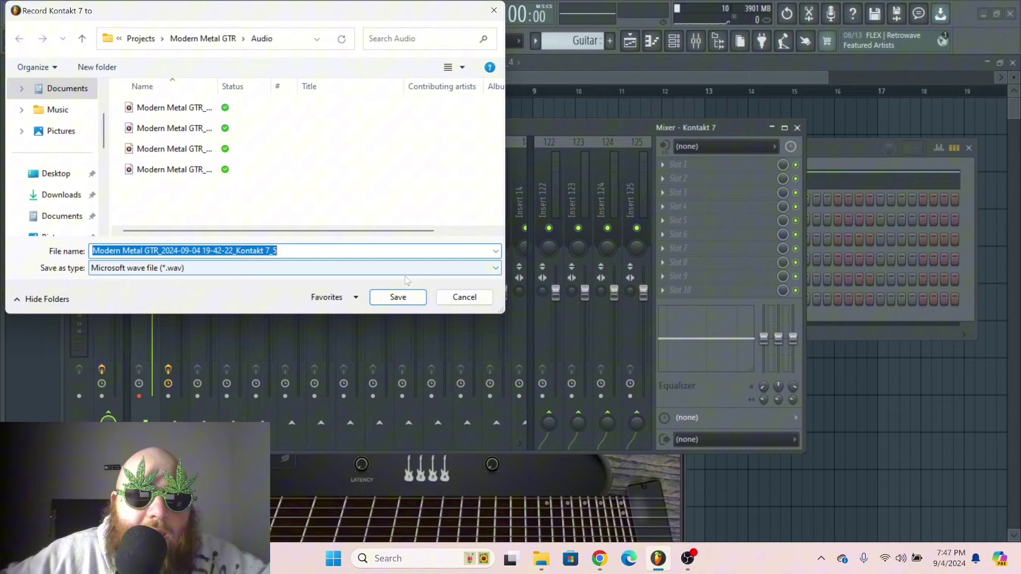
pyautogui.click(401, 297)
# Step: Name the new channel 'THICC NESS LAYER'
pyautogui.press('Return')
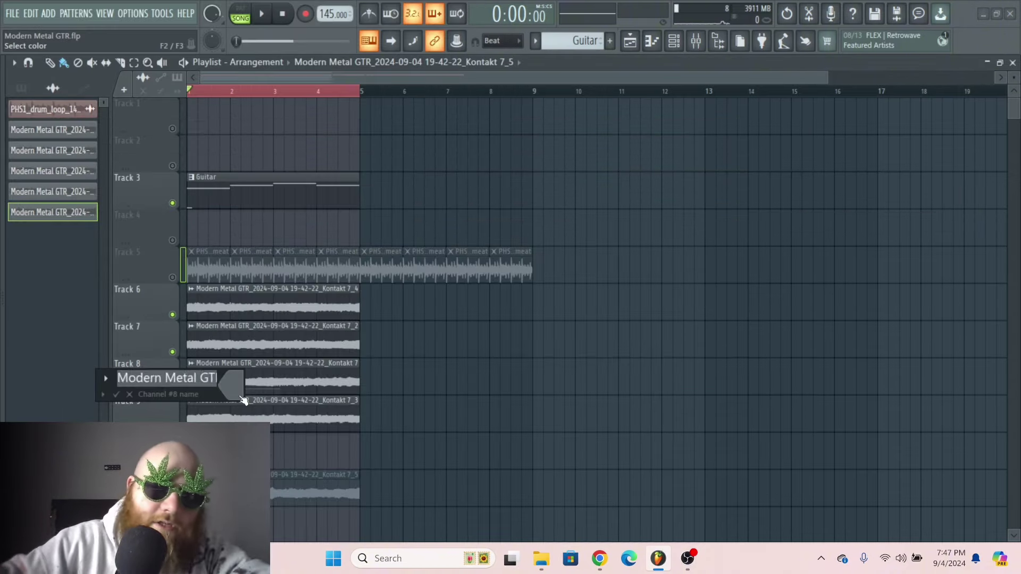
pyautogui.write('THC')
pyautogui.press('BackSpace')
pyautogui.write('ICC NESS LA')
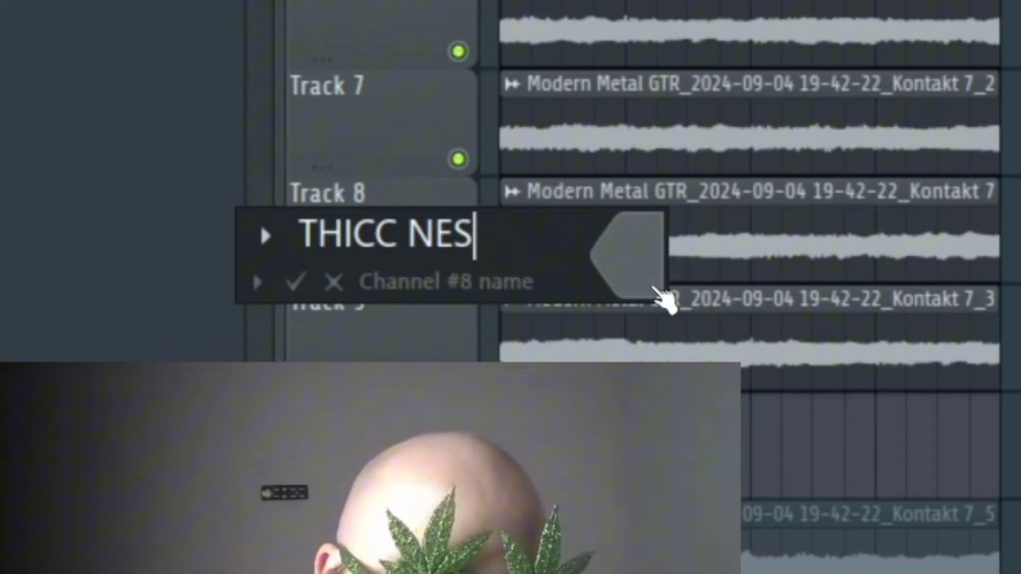
pyautogui.write('YER')
pyautogui.press('Return')
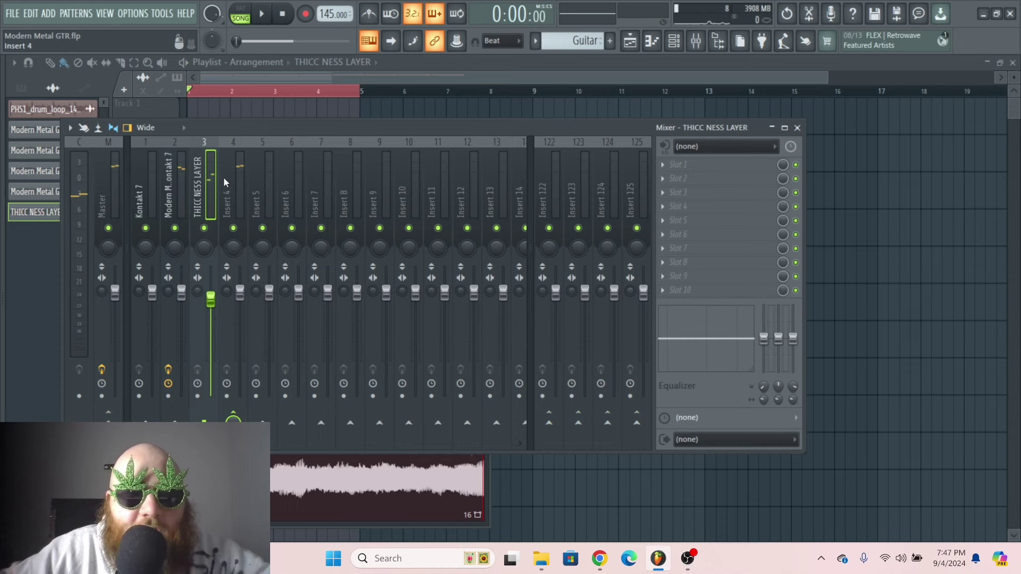
# Step: Rename mixer insert 4 'GTR BUSS' with a new colour, then remove the THICC NESS LAYER clip
pyautogui.click(178, 179)
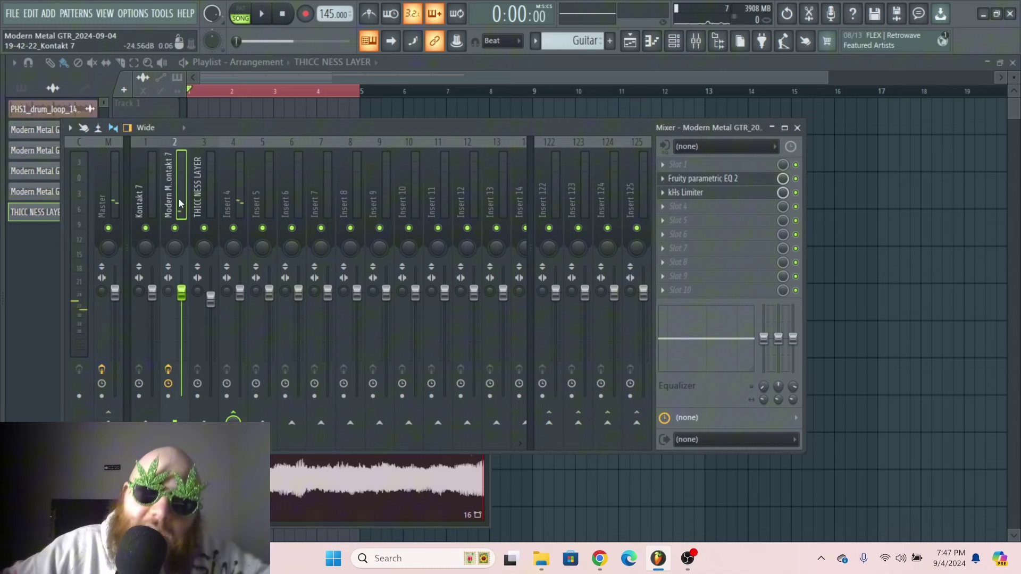
pyautogui.keyDown('ctrl'); pyautogui.click(201, 182); pyautogui.keyUp('ctrl')
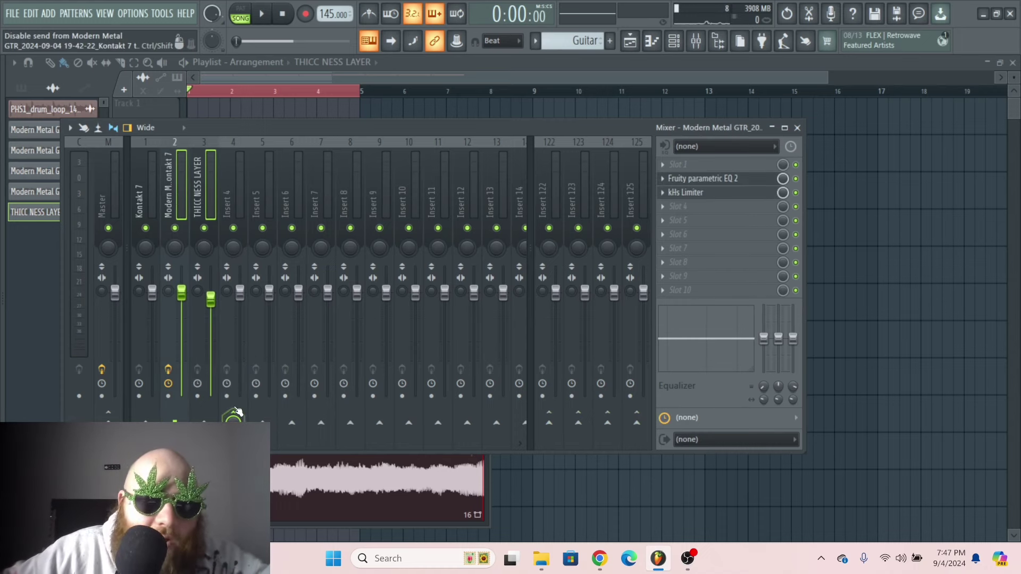
pyautogui.rightClick(245, 186)
pyautogui.click(267, 155)
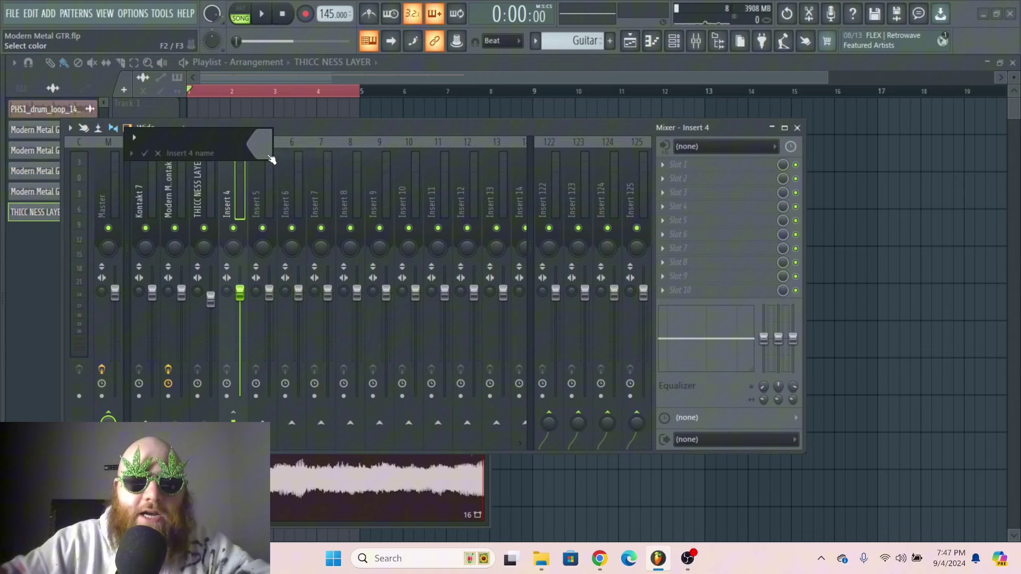
pyautogui.click(267, 154)
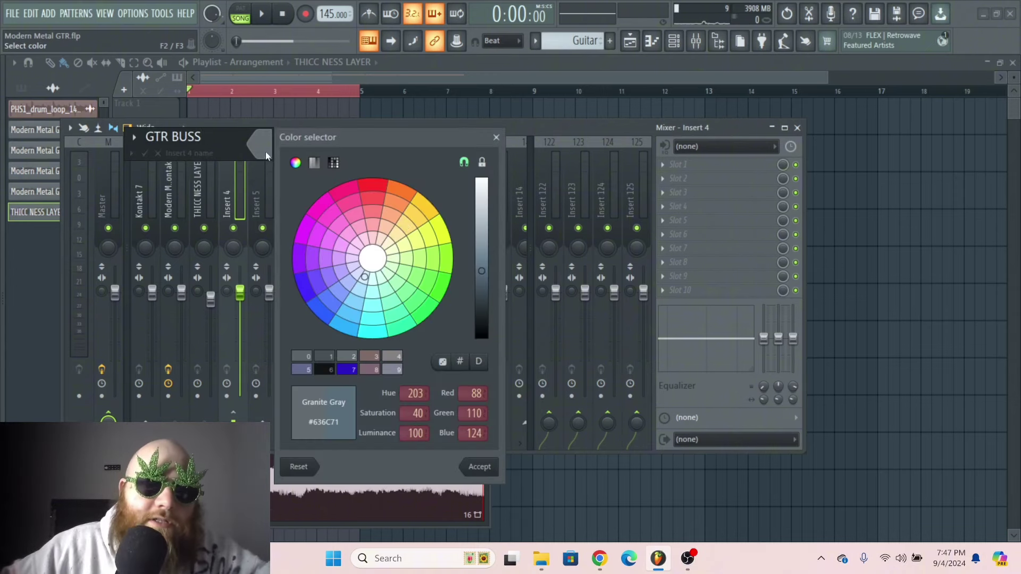
pyautogui.click(480, 467)
pyautogui.press('Return')
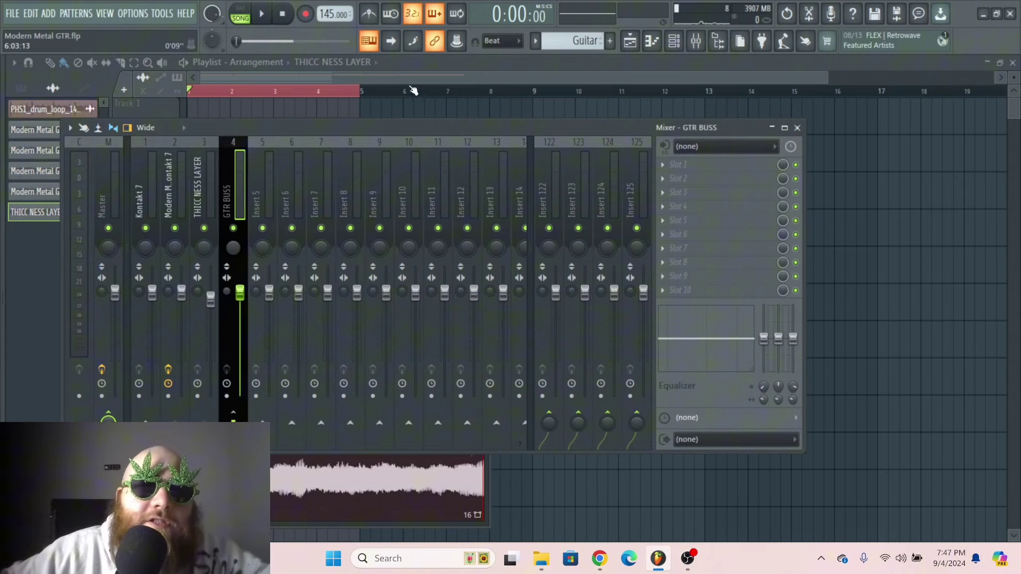
pyautogui.press('F9')
pyautogui.rightClick(434, 177)
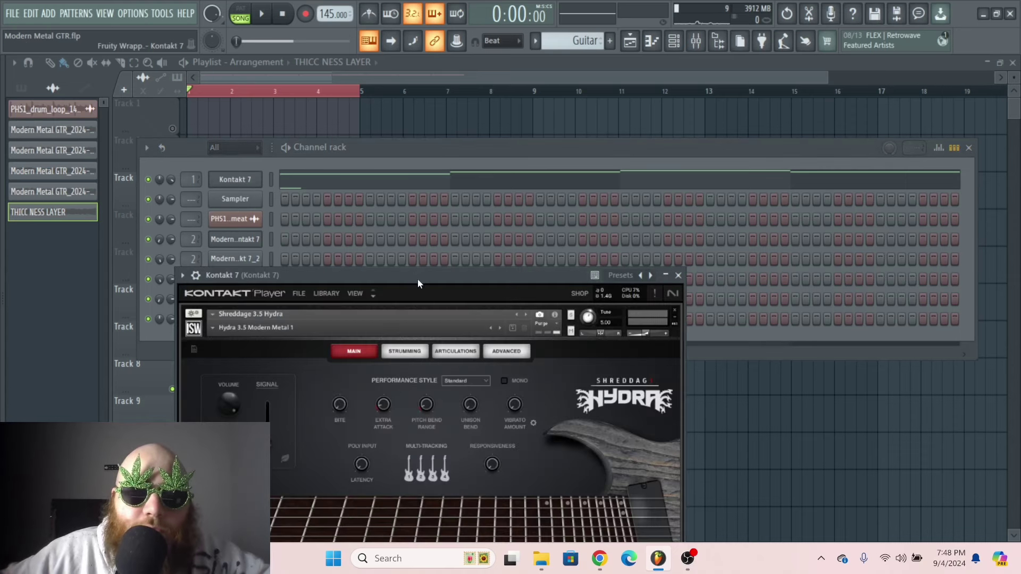
# Step: Load the Hydra 3.5 Ready to Djent! preset from Hydra's preset list
pyautogui.moveTo(418, 280); pyautogui.dragTo(445, 123)
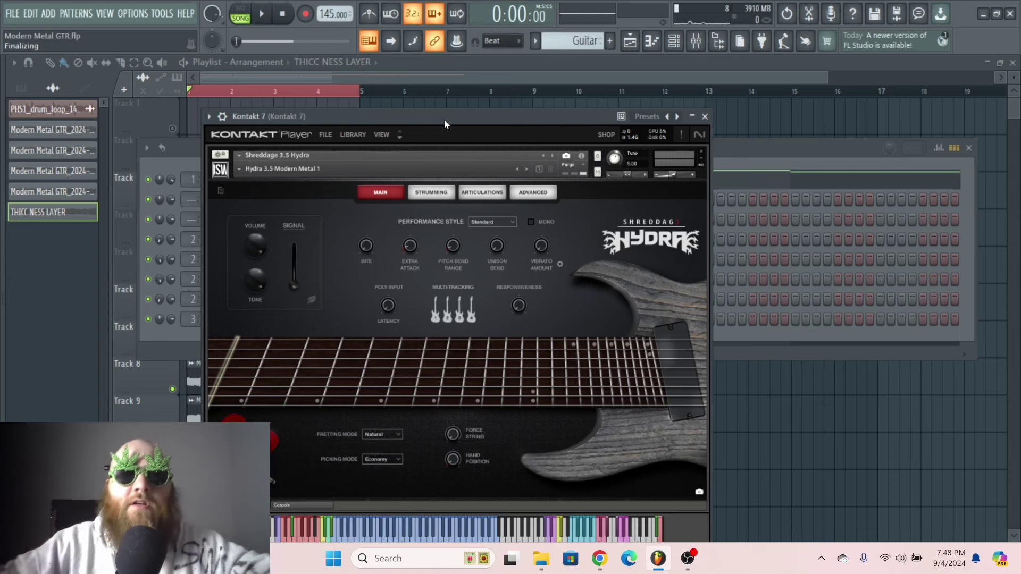
pyautogui.moveTo(449, 117); pyautogui.dragTo(453, 83)
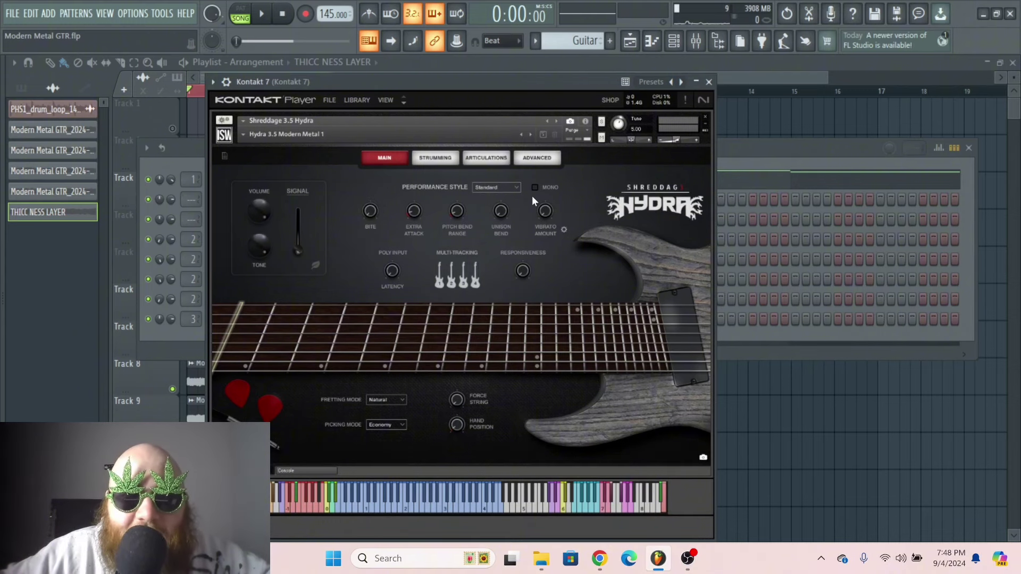
pyautogui.click(274, 134)
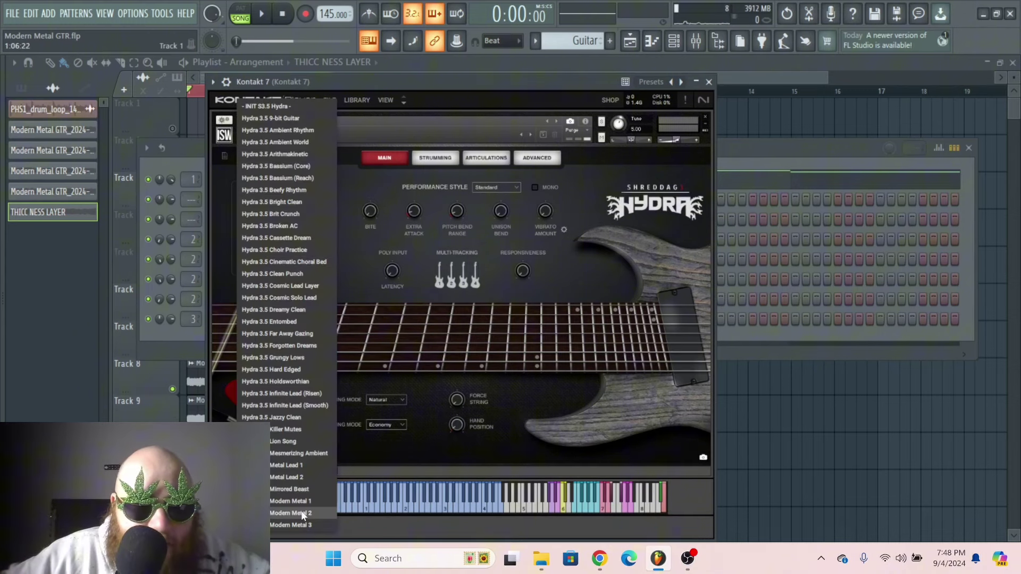
pyautogui.scroll(-1, 306, 514)
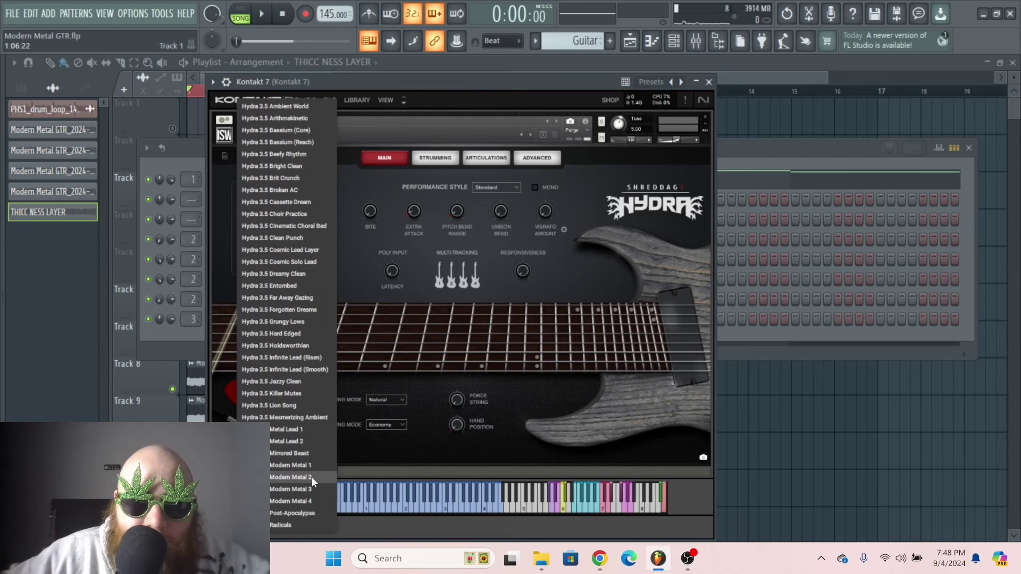
pyautogui.scroll(-6, 312, 477)
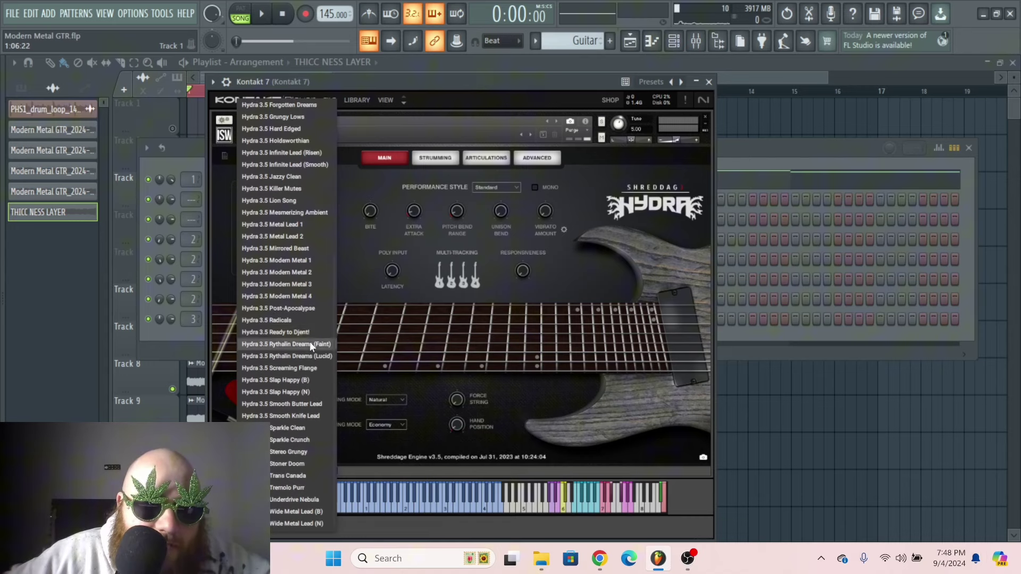
pyautogui.click(306, 333)
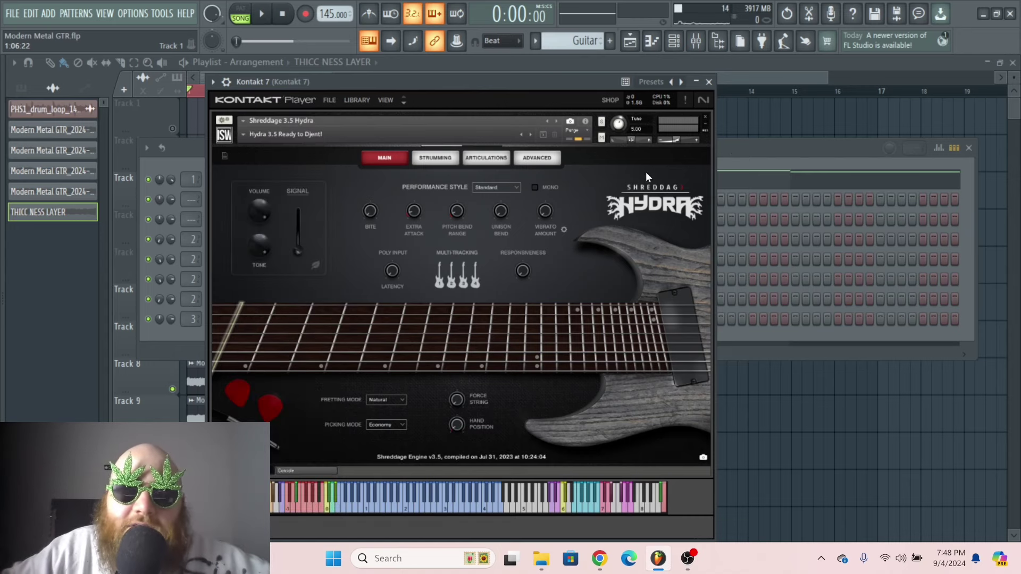
# Step: Close Kontakt and open the Kontakt 7 notes in the piano roll
pyautogui.click(709, 82)
pyautogui.click(401, 187)
pyautogui.scroll(-5, 144, 371)
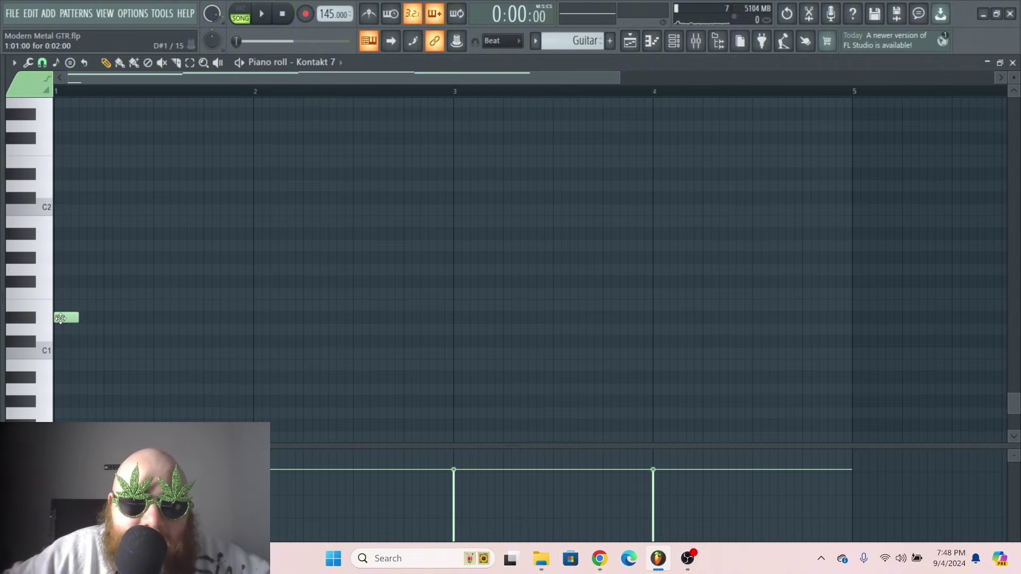
# Step: Review the H2, D3, E3, D3 notes and go back to the playlist arrangement
pyautogui.scroll(1, 63, 320)
pyautogui.scroll(3, 255, 319)
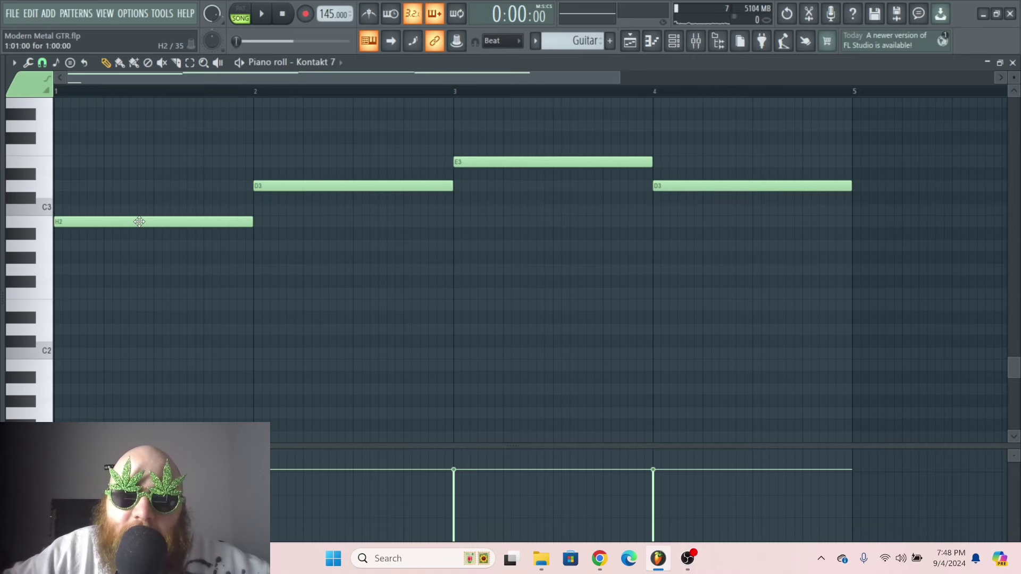
pyautogui.press('F5')
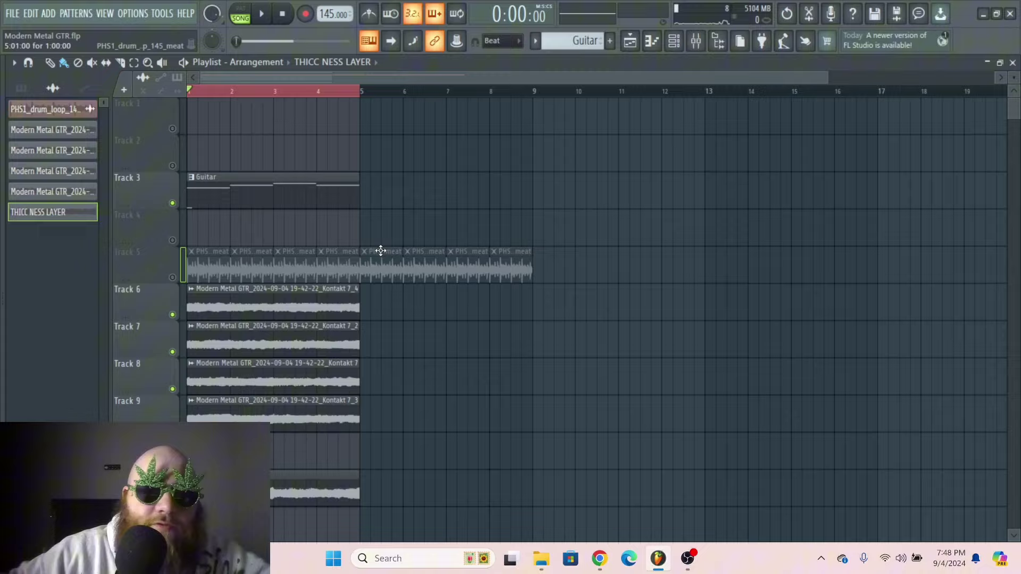
# Step: Mute the THICC NESS LAYER on Track 11 and the Guitar on Track 3, then audition the song
pyautogui.scroll(-2, 491, 179)
pyautogui.scroll(2, 494, 173)
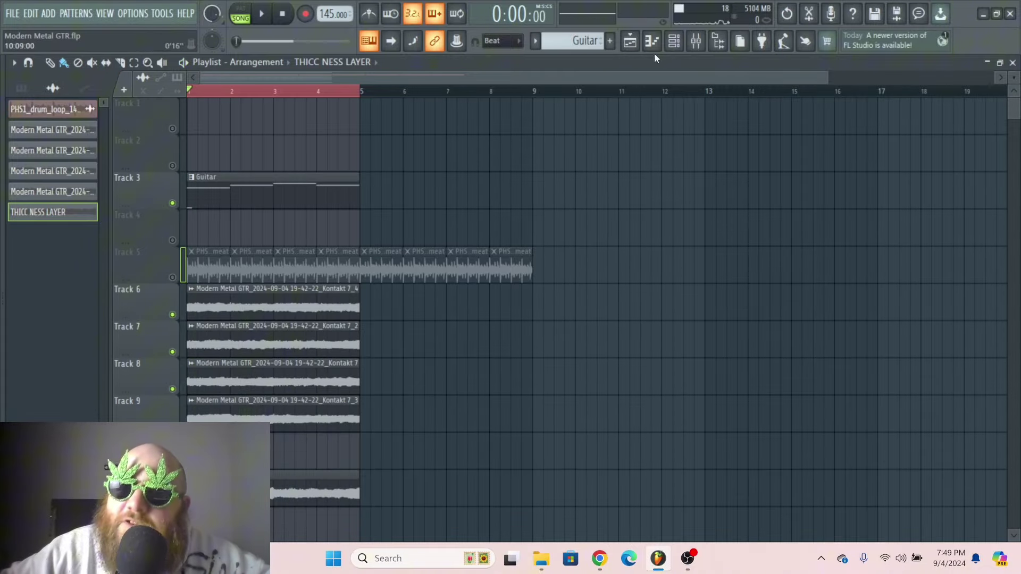
pyautogui.scroll(-3, 235, 266)
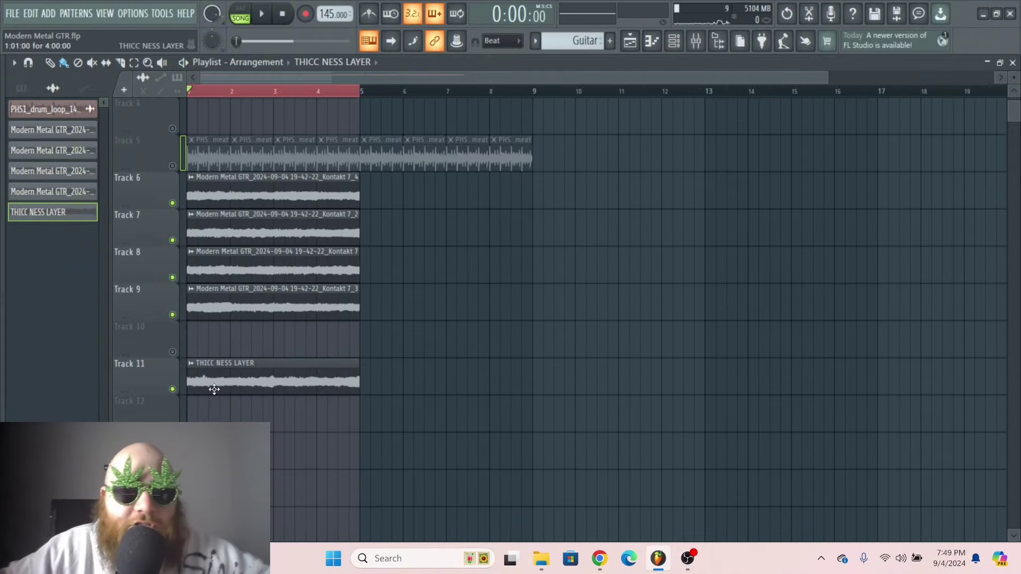
pyautogui.click(172, 389)
pyautogui.scroll(3, 351, 260)
pyautogui.click(173, 206)
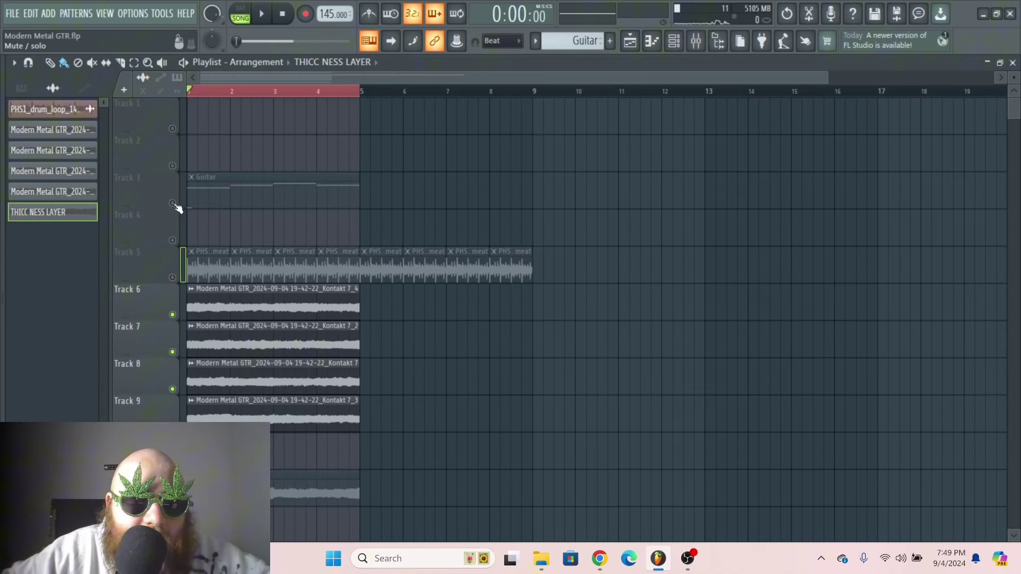
pyautogui.scroll(-2, 512, 177)
pyautogui.scroll(-1, 512, 177)
pyautogui.press('space')
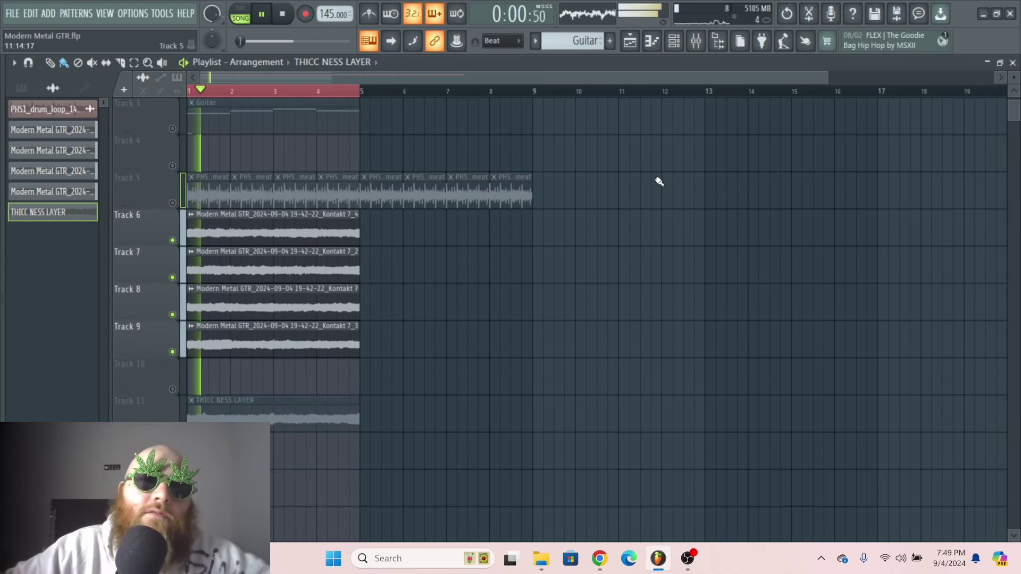
pyautogui.press('space')
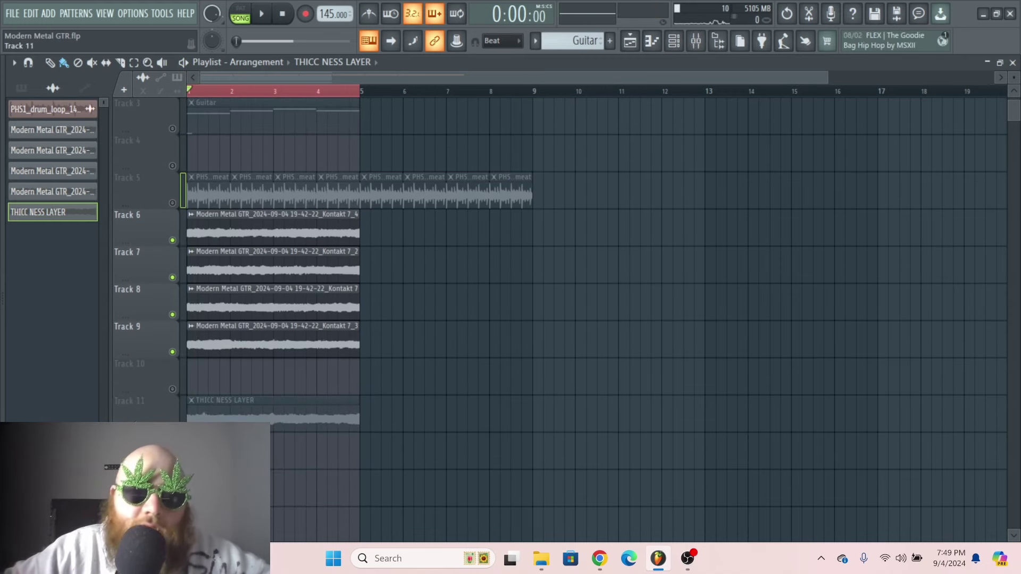
# Step: Unmute the THICC NESS LAYER, then the Guitar track, auditioning each and leaving the song playing
pyautogui.click(167, 423)
pyautogui.press('space')
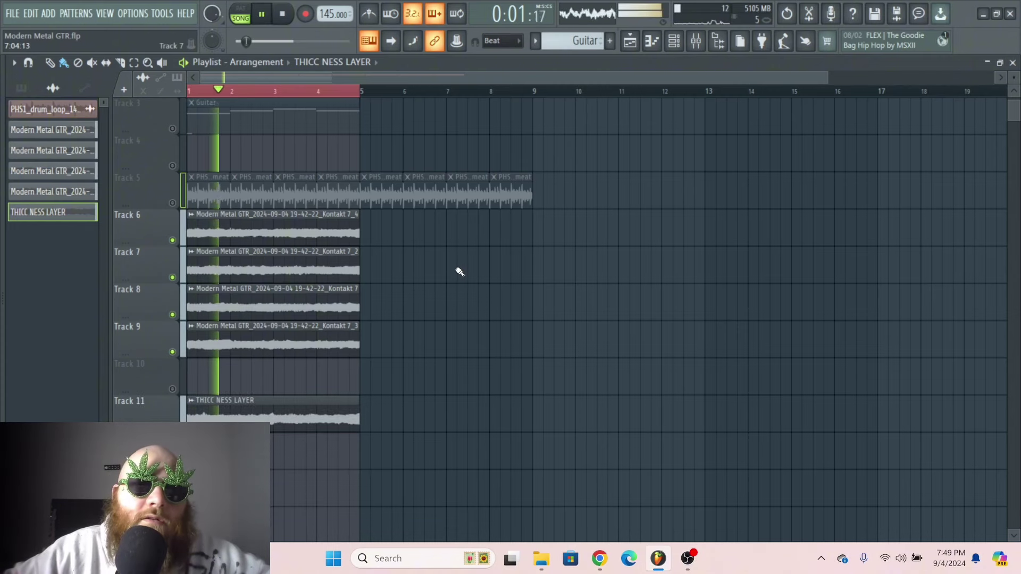
pyautogui.press('space')
pyautogui.scroll(1, 177, 177)
pyautogui.click(172, 166)
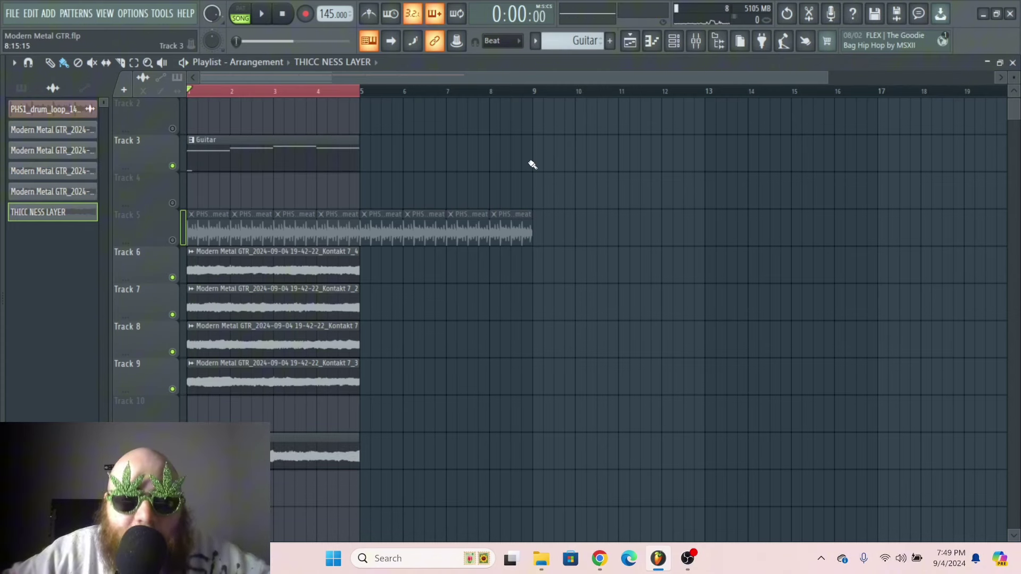
pyautogui.press('space')
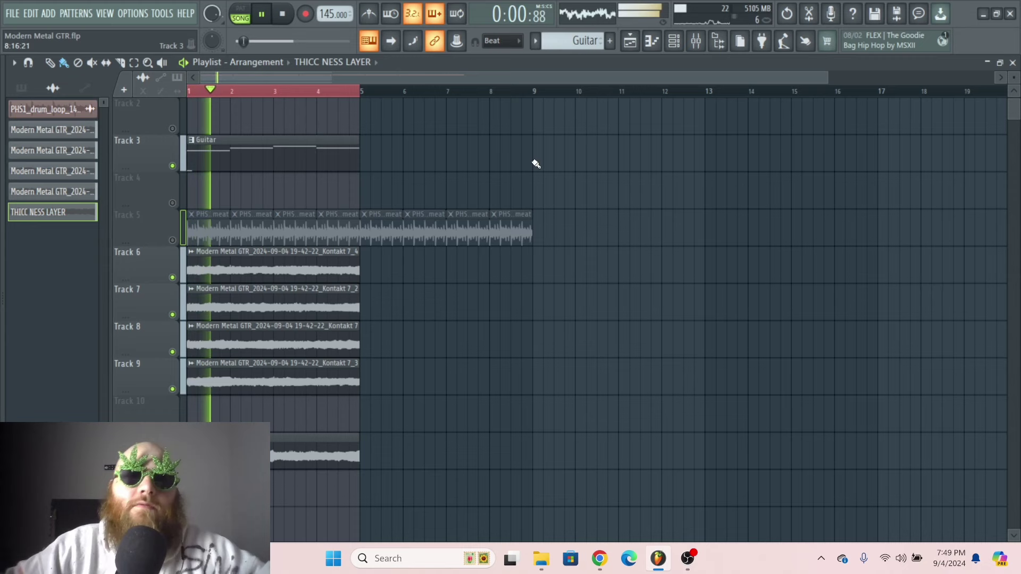
# Step: Unmute the PHS1 drum loop on Track 5, delete the stray drum clip on Track 3, and stop playback
pyautogui.click(172, 240)
pyautogui.doubleClick(205, 229)
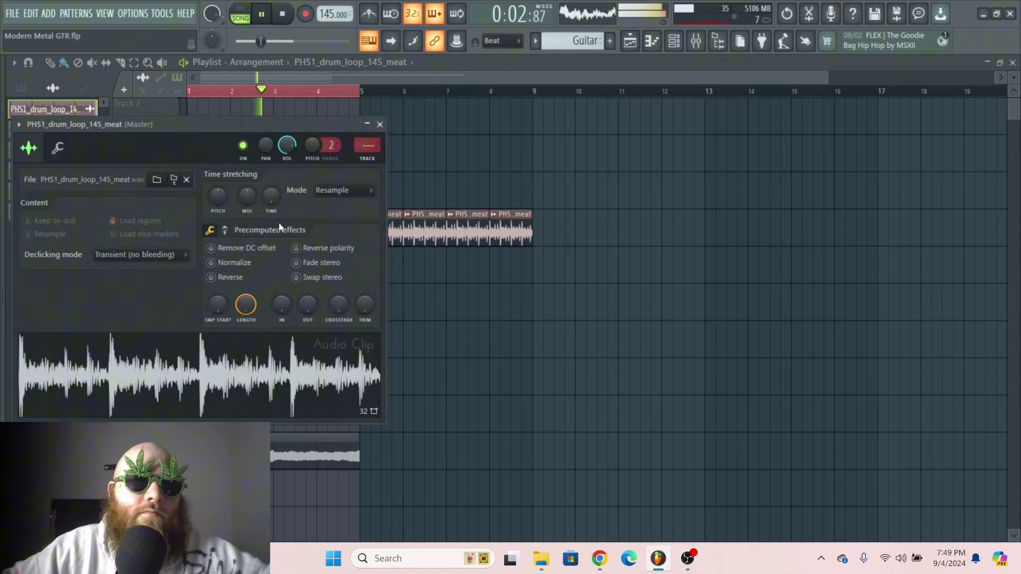
pyautogui.click(483, 166)
pyautogui.moveTo(483, 166); pyautogui.dragTo(401, 166)
pyautogui.rightClick(400, 160)
pyautogui.press('space')
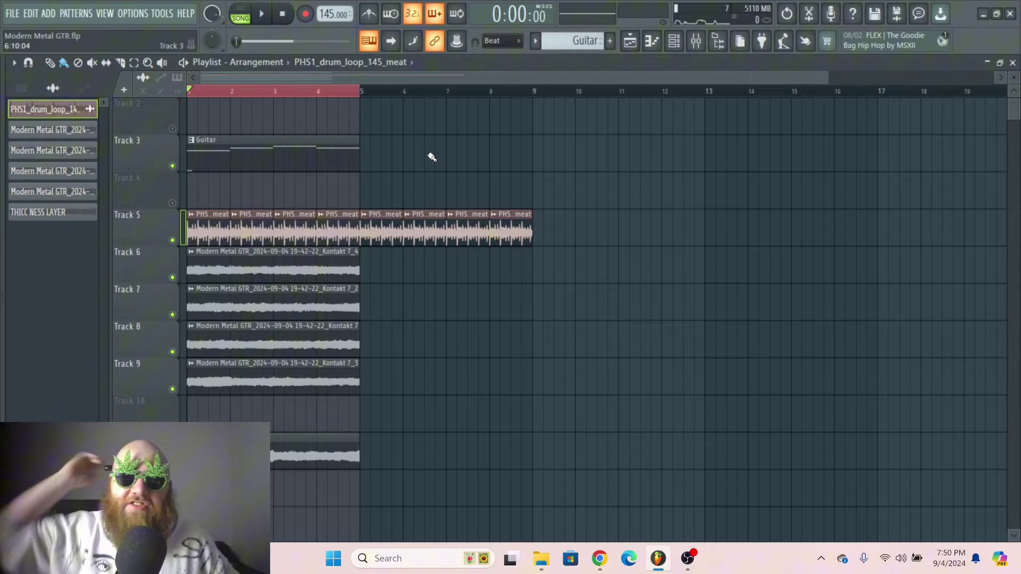